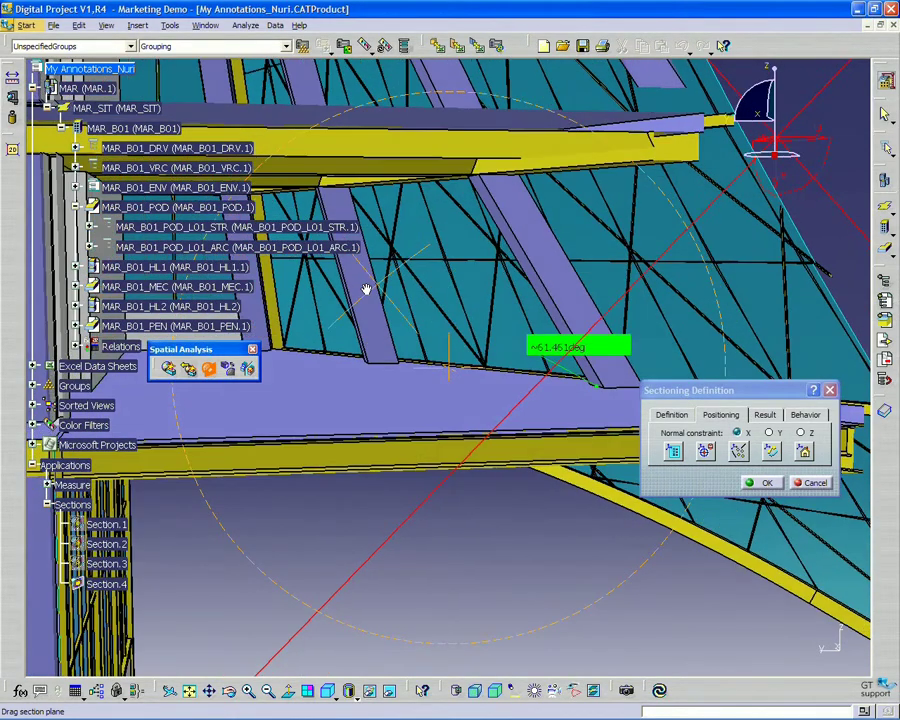
- Try to align the section plane with the floor slab's top face using Geometrical Target
left_click(677, 454)
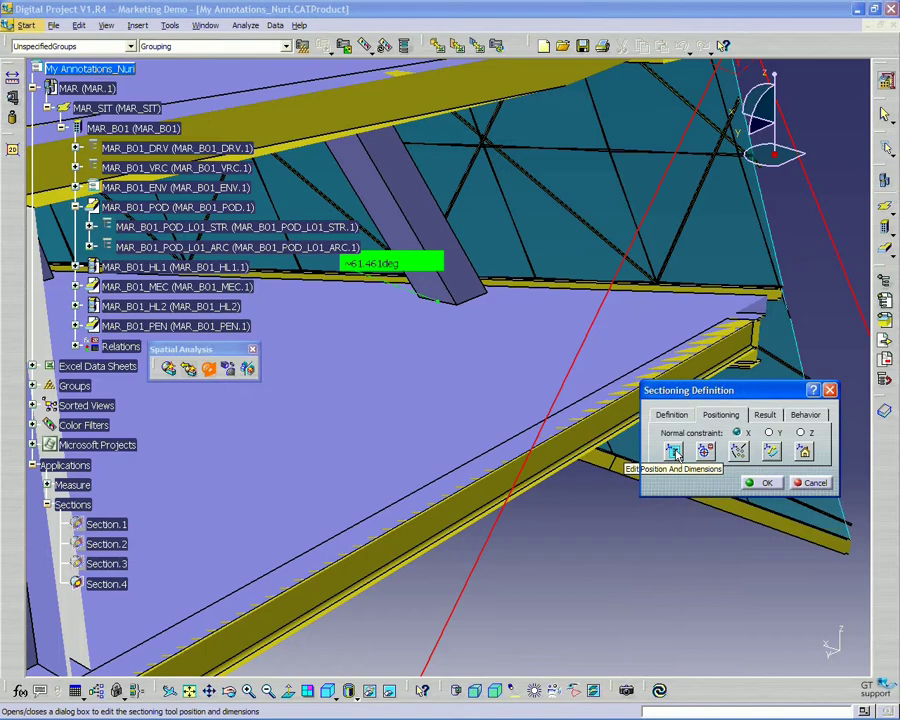
left_click(674, 452)
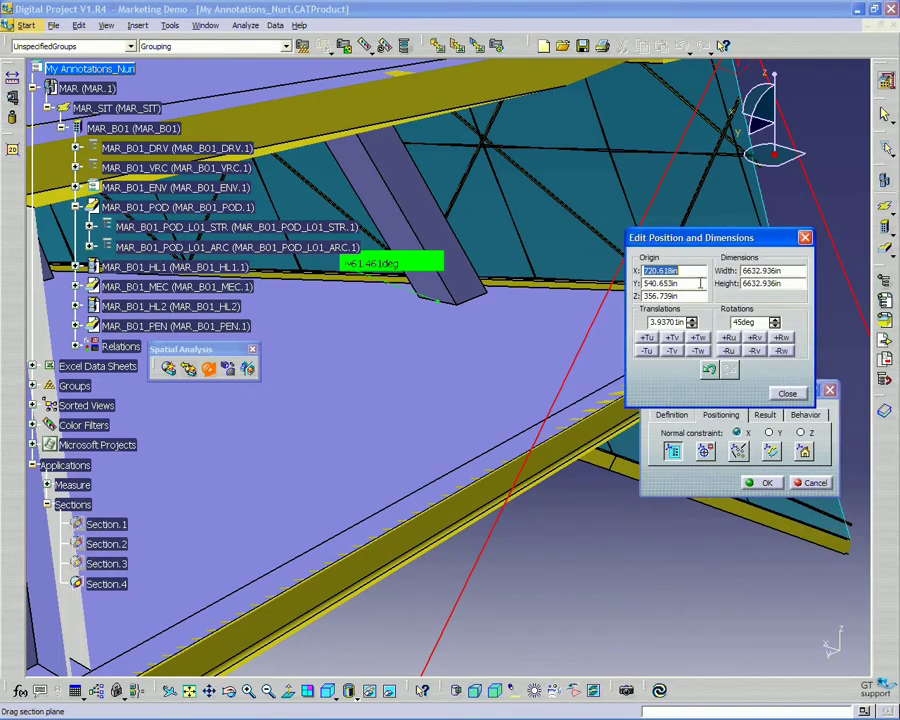
left_click(784, 390)
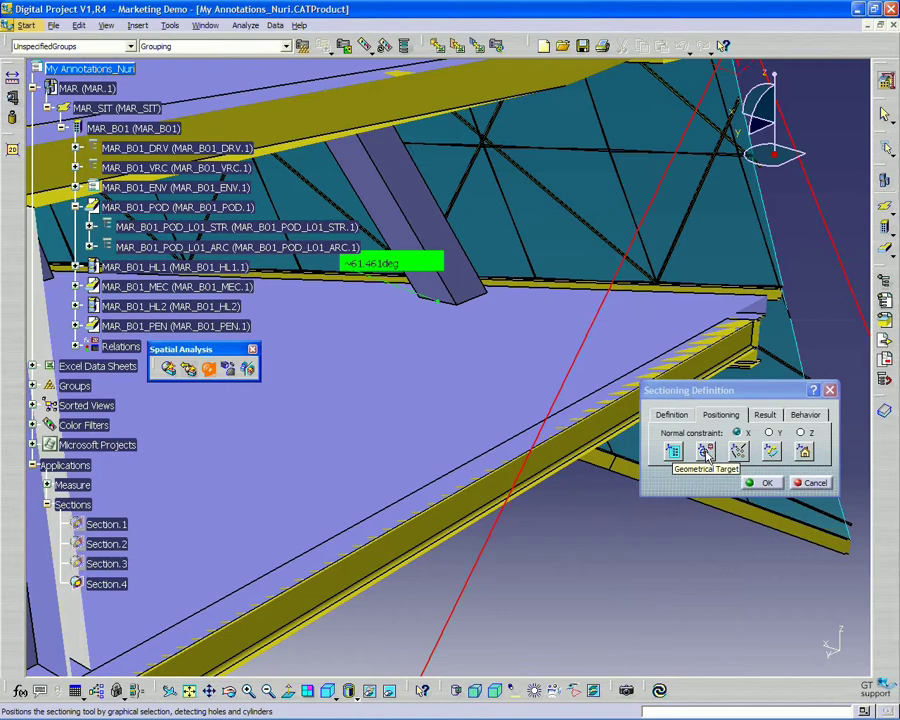
left_click(706, 452)
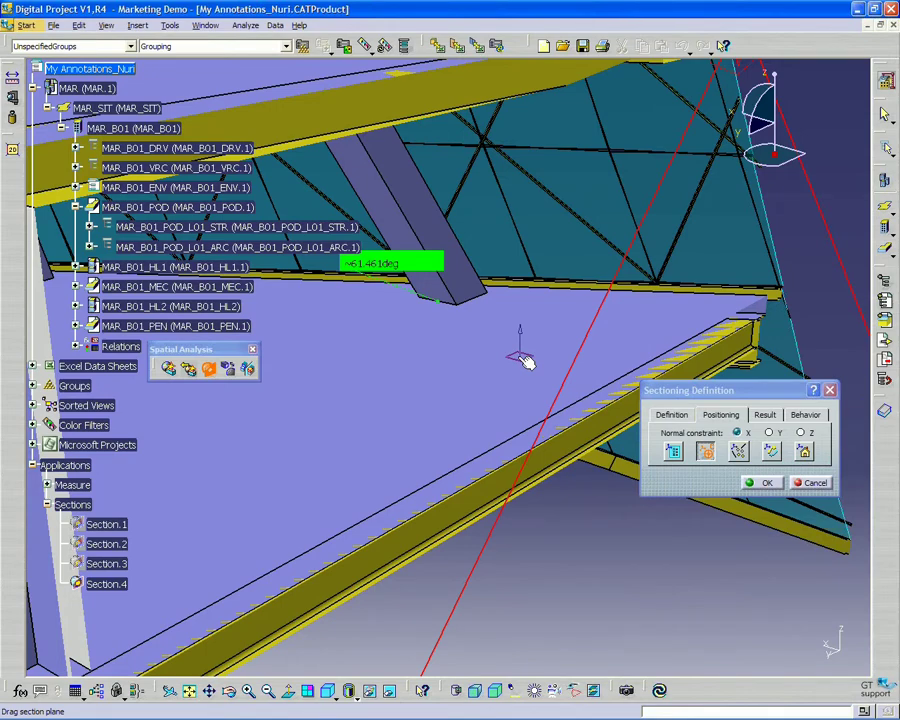
left_click(521, 357)
middle_click_drag(557, 180, 450, 170)
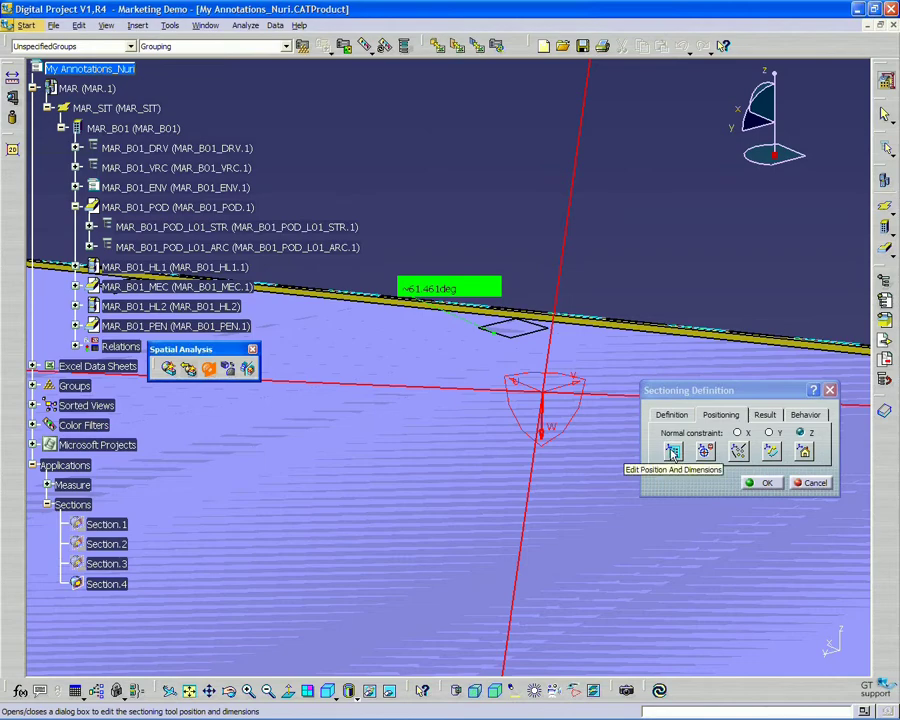
- Set the section plane's translation increment to 80 in and try to shift the plane in the -W direction
left_click(673, 451)
left_click_drag(684, 235, 714, 159)
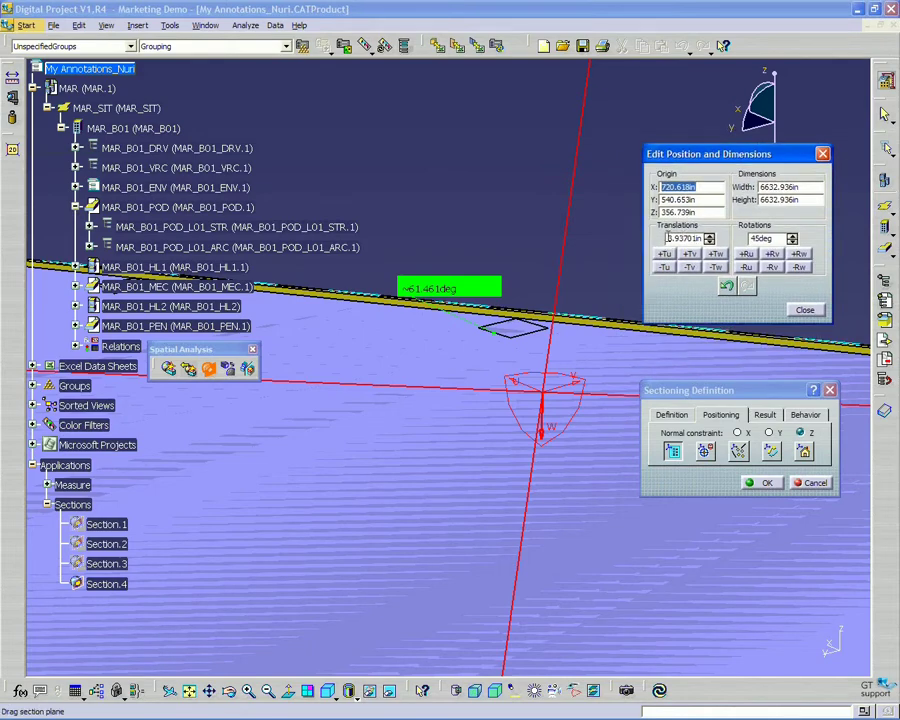
left_click_drag(668, 238, 711, 236)
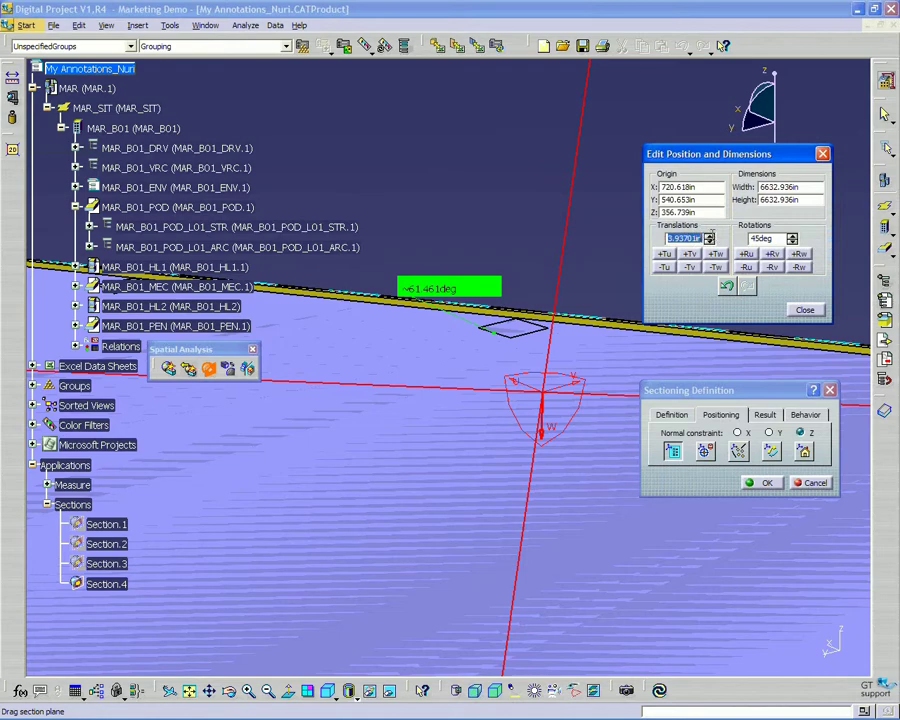
key("BackSpace")
type("80")
key("Tab")
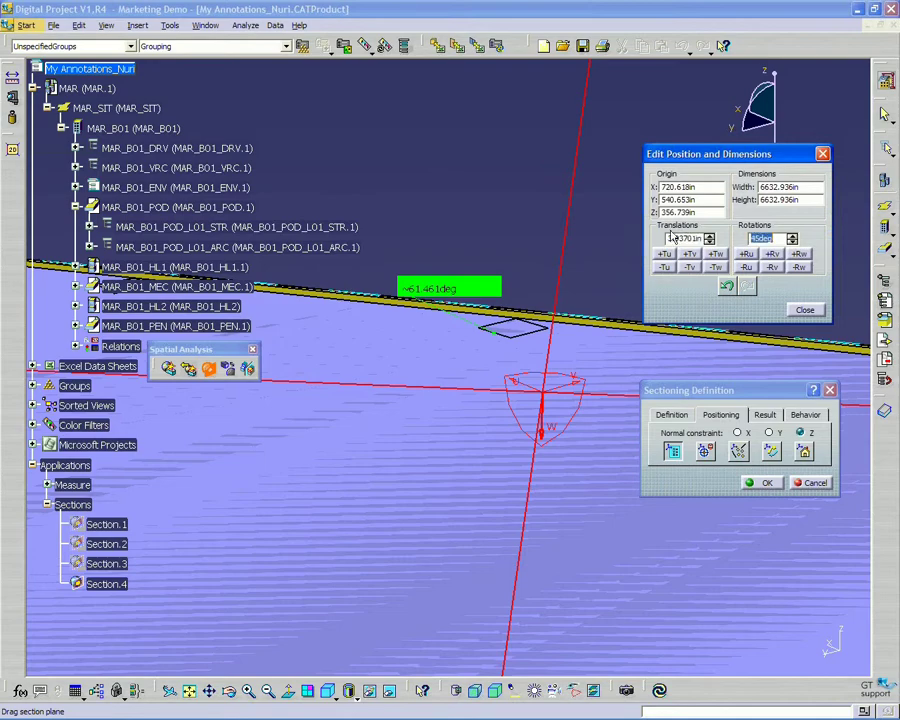
left_click_drag(669, 238, 712, 240)
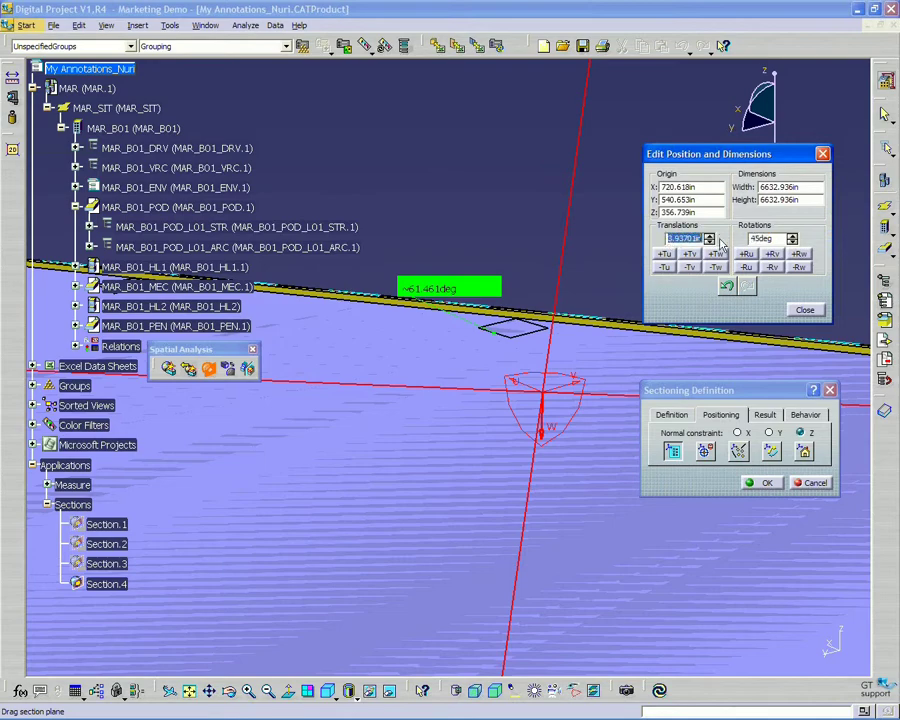
key("BackSpace")
key("Tab")
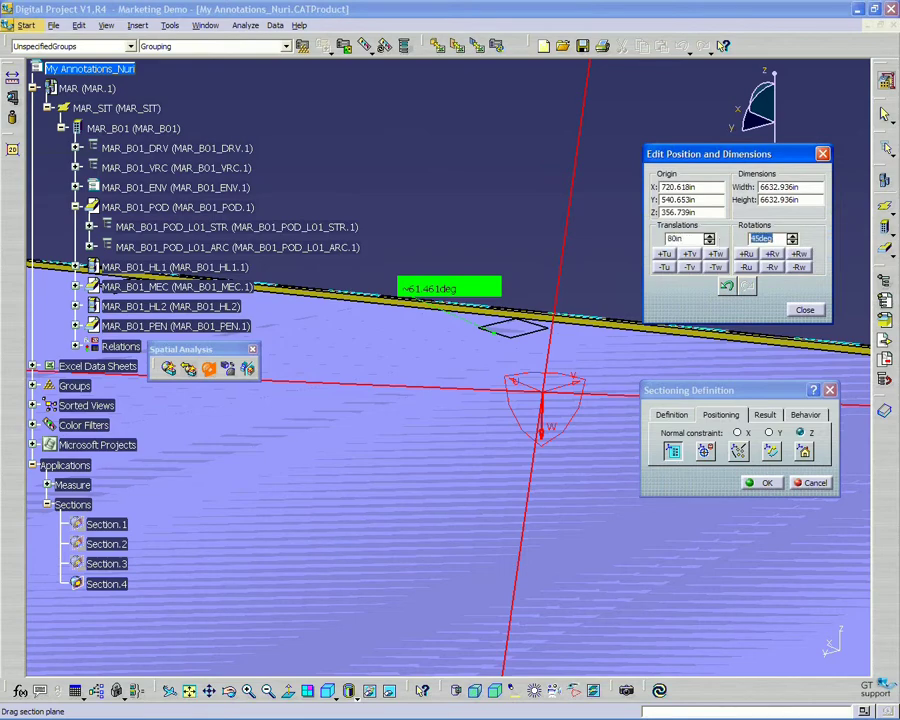
left_click(687, 238)
left_click(716, 267)
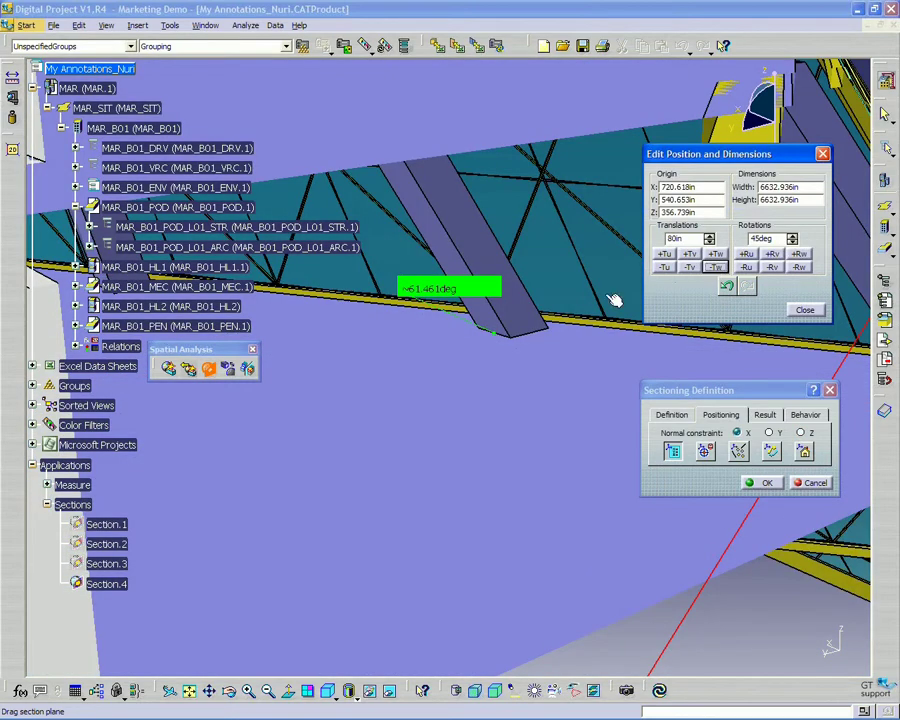
- Retry aligning the section plane to the floor slab with Geometrical Target, and cancel the section definition
left_click_drag(560, 317, 459, 229)
middle_click_drag(459, 229, 600, 214)
mouse_move(508, 394)
middle_mouse_down()
mouse_move(508, 378)
mouse_move(522, 372)
mouse_move(481, 345)
mouse_move(462, 345)
mouse_move(474, 253)
mouse_move(463, 288)
middle_mouse_up()
left_click(706, 452)
left_click(528, 413)
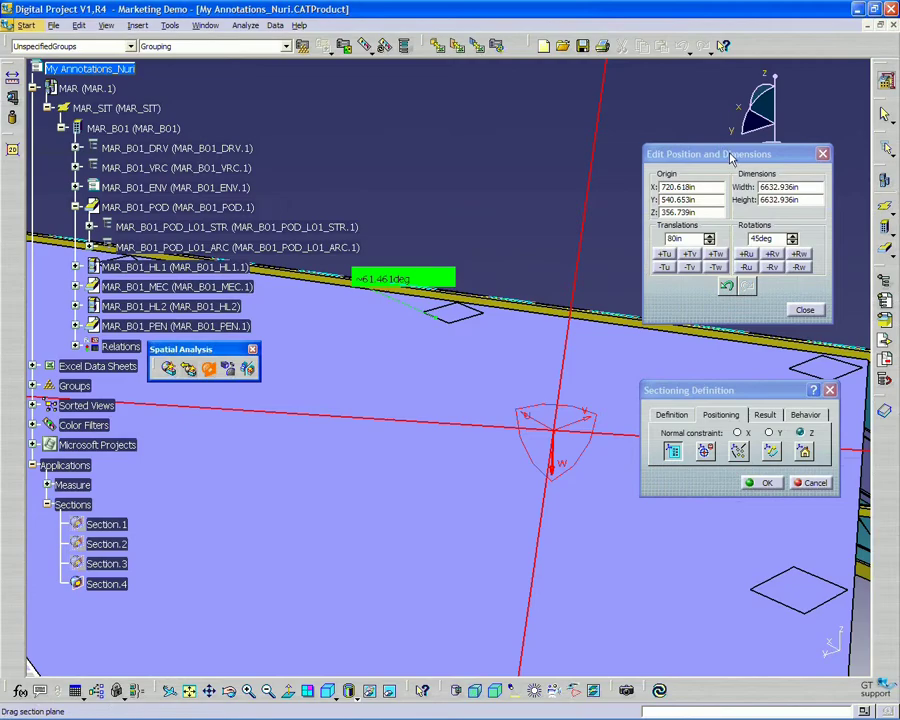
left_click_drag(724, 154, 714, 143)
left_click(737, 433)
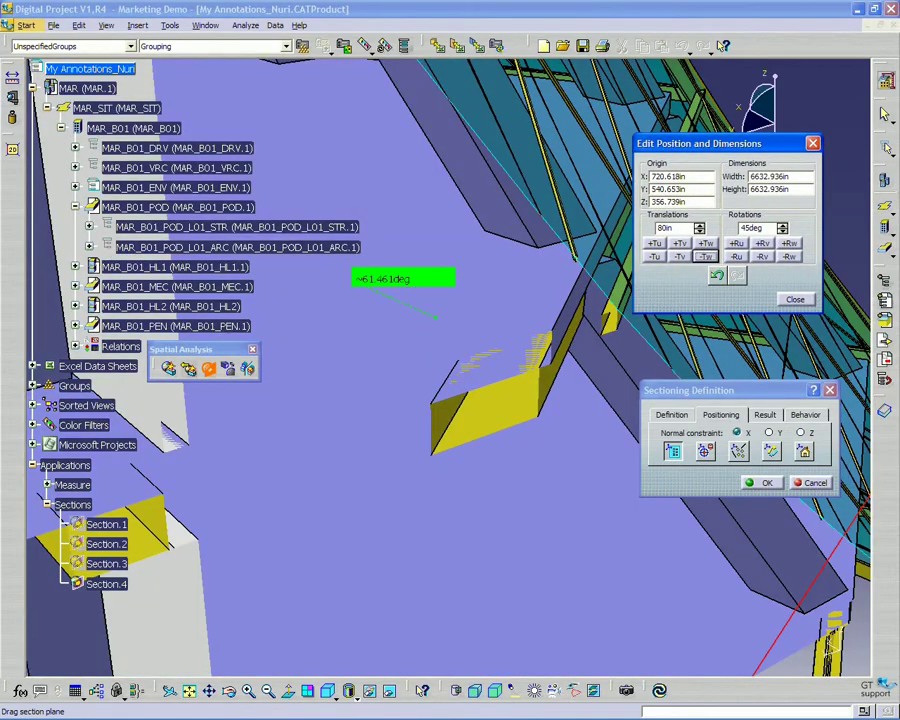
middle_click_drag(530, 386, 538, 470)
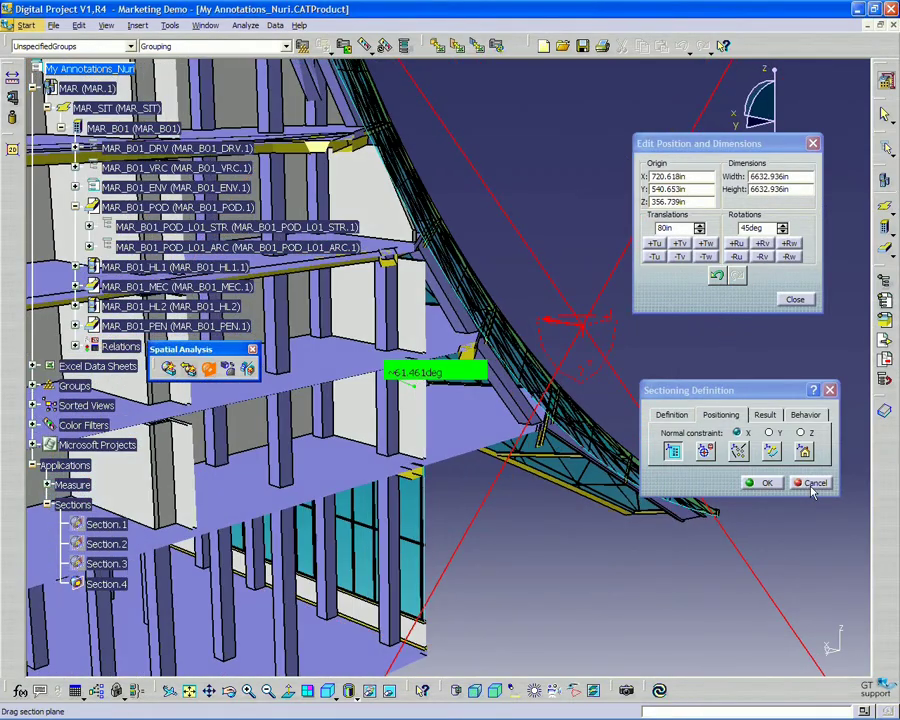
left_click(812, 483)
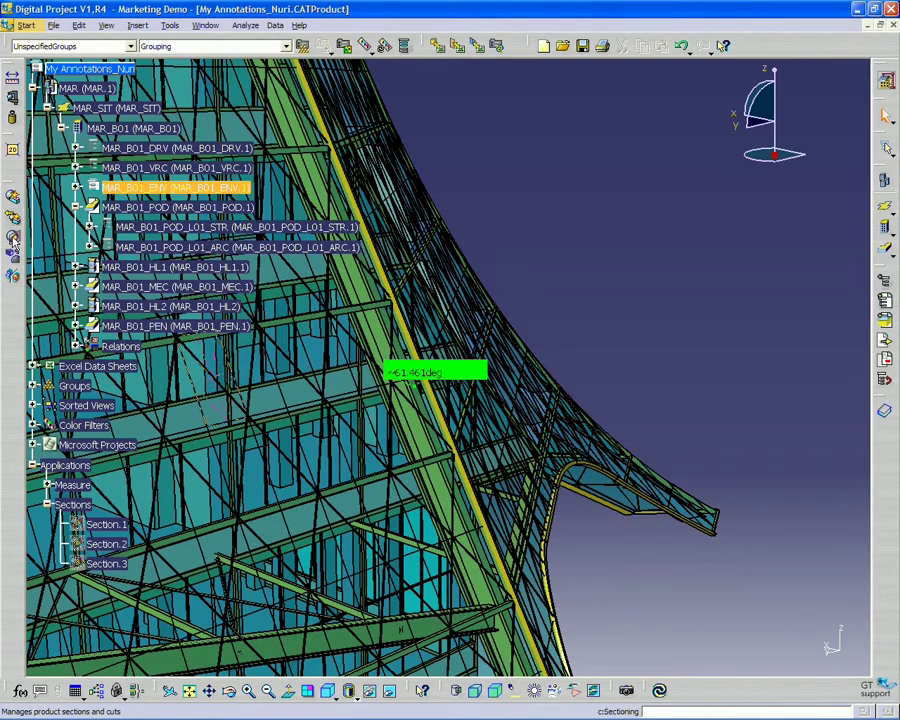
- Create a new section plane with Volume Cut enabled and move it inward past the facade, keeping the model window maximized
left_click(13, 236)
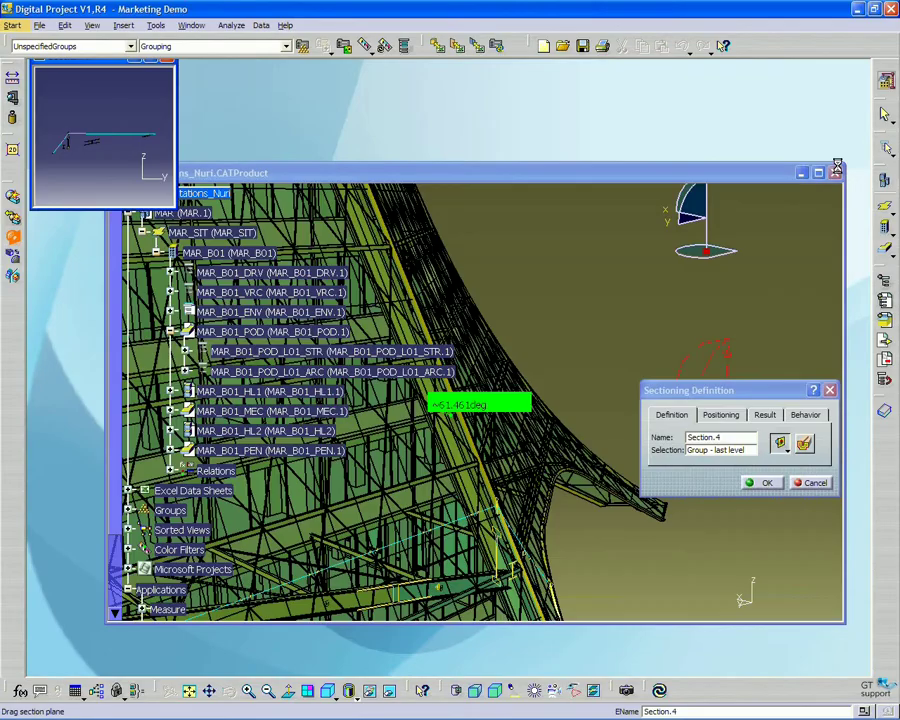
left_click(818, 173)
left_click(806, 447)
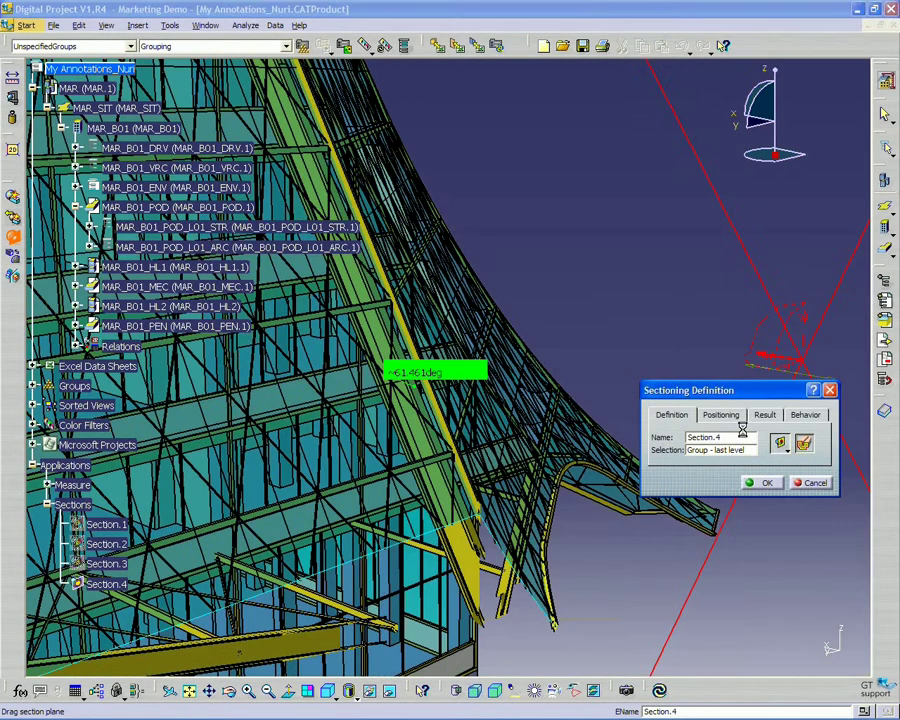
middle_click_drag(504, 347, 510, 303)
left_click_drag(782, 343, 492, 242)
middle_click_drag(493, 242, 470, 372)
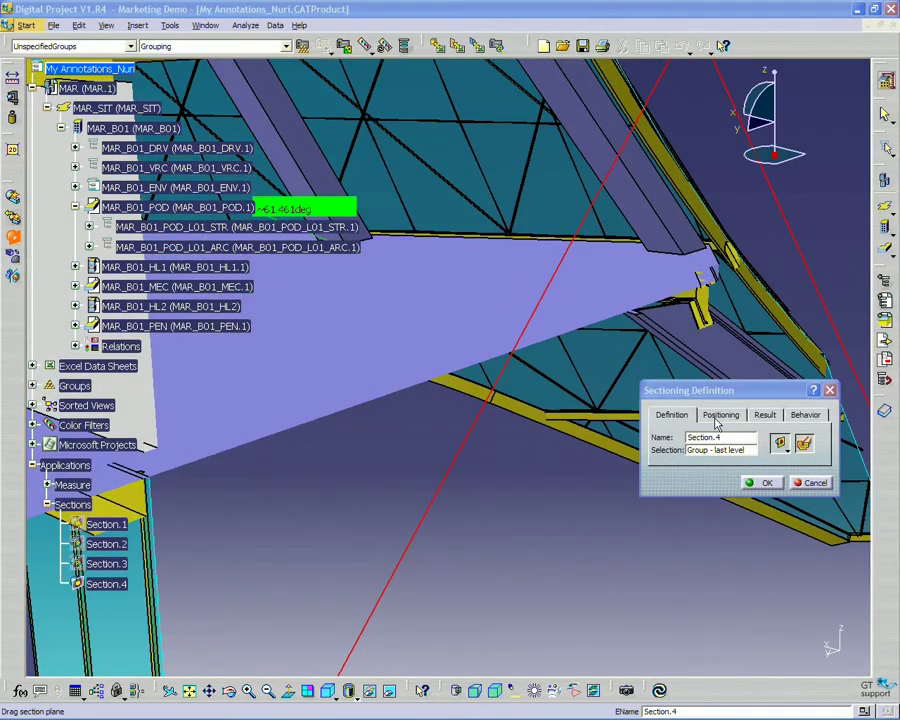
- Align the section plane with the floor slab's top face using Geometrical Target
left_click(720, 414)
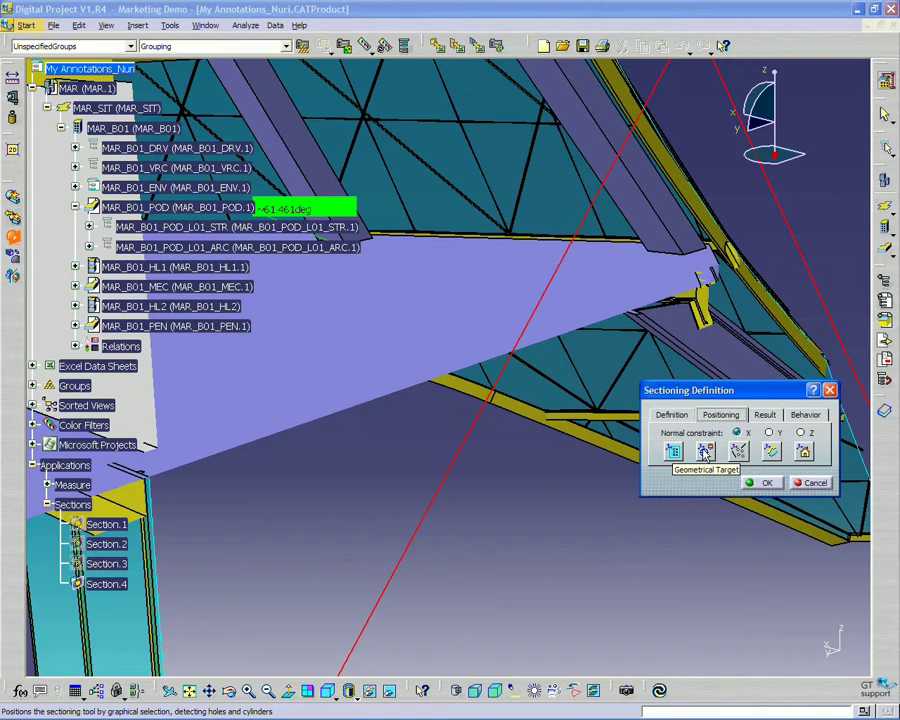
left_click(705, 452)
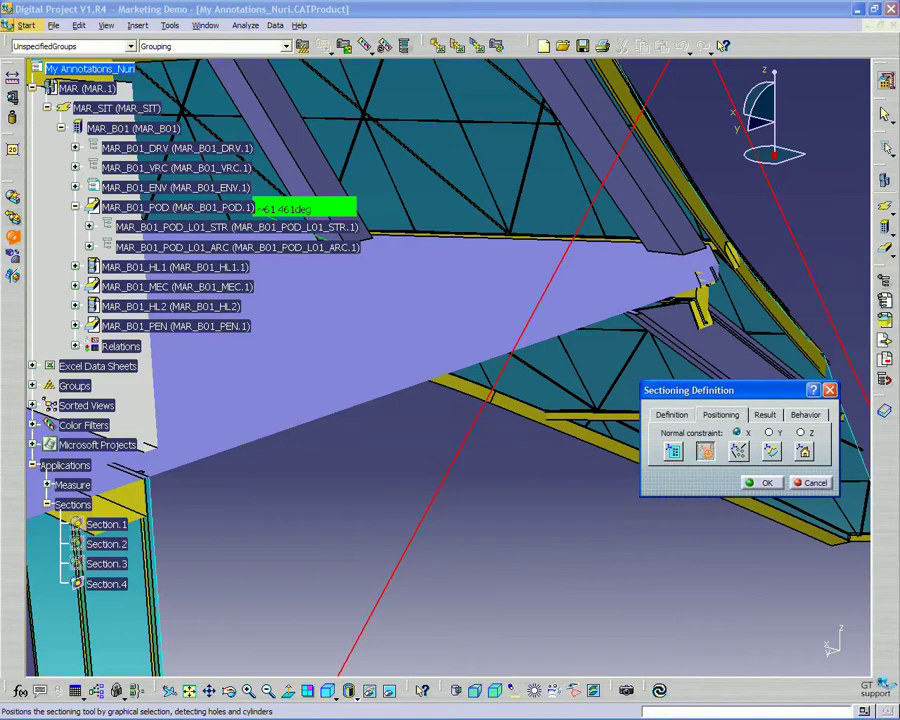
left_click(450, 293)
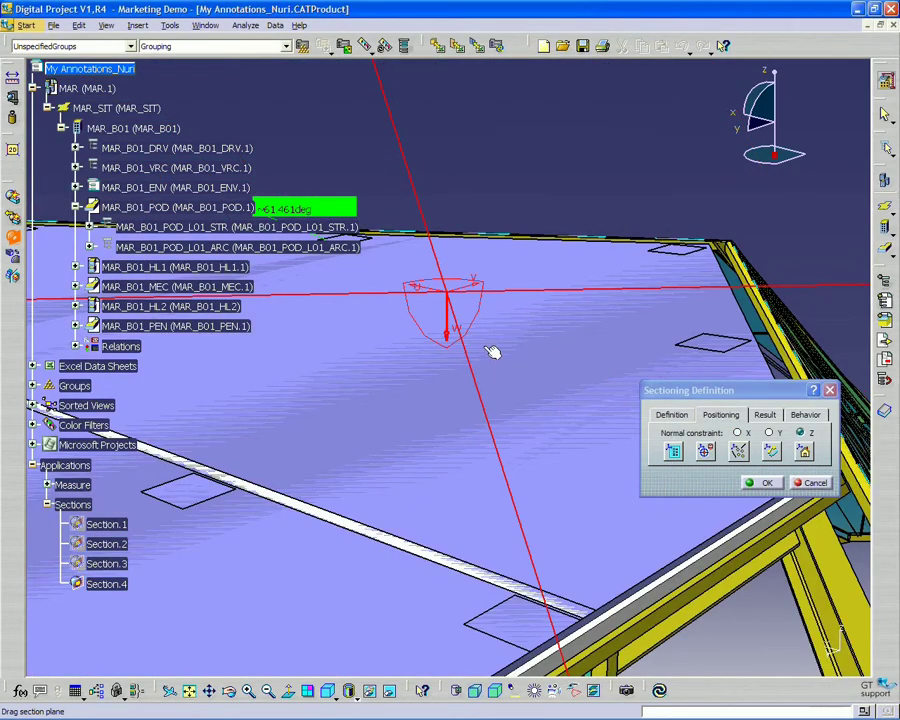
- Raise the section plane freehand above the slab, and snap it back onto the slab's top face
left_click(555, 240)
left_click_drag(555, 205, 547, 265)
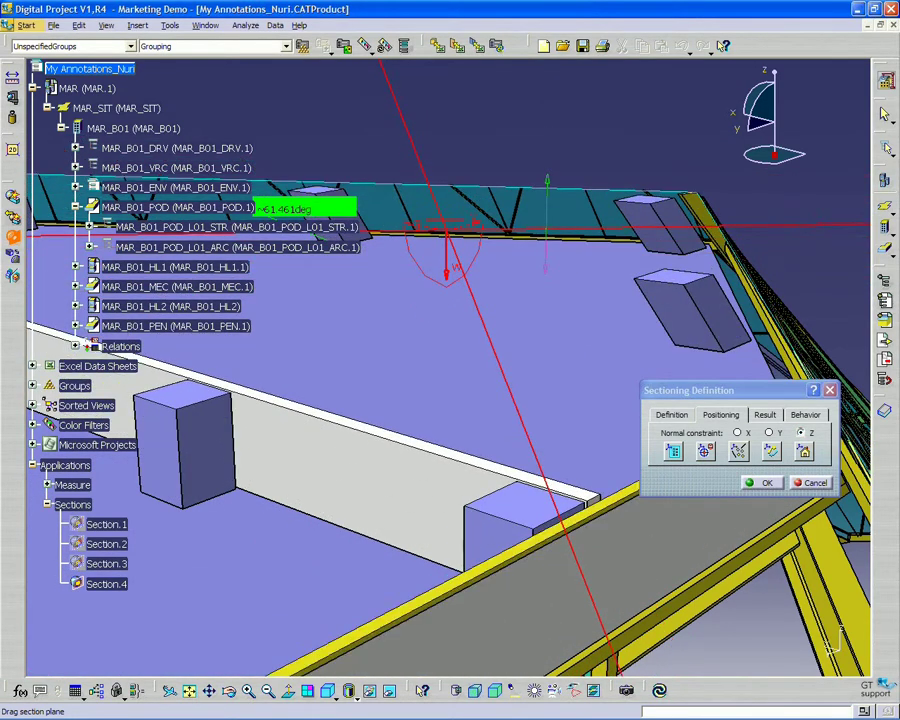
left_click(705, 451)
left_click(541, 318)
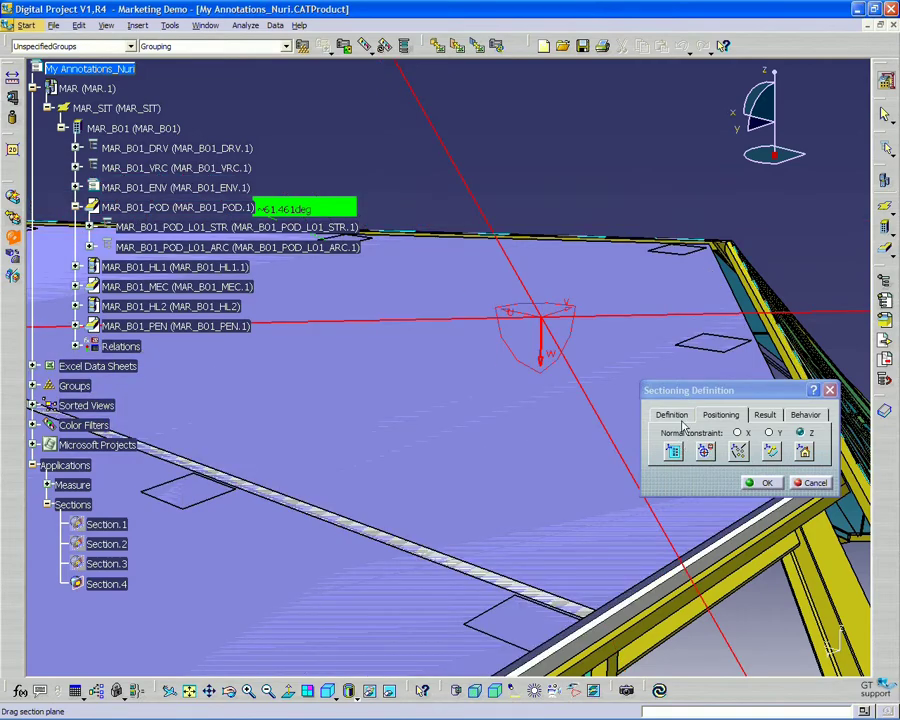
- Set the section plane's translation increment to 80 in and shift the plane once in the -W direction above the slab
left_click(673, 452)
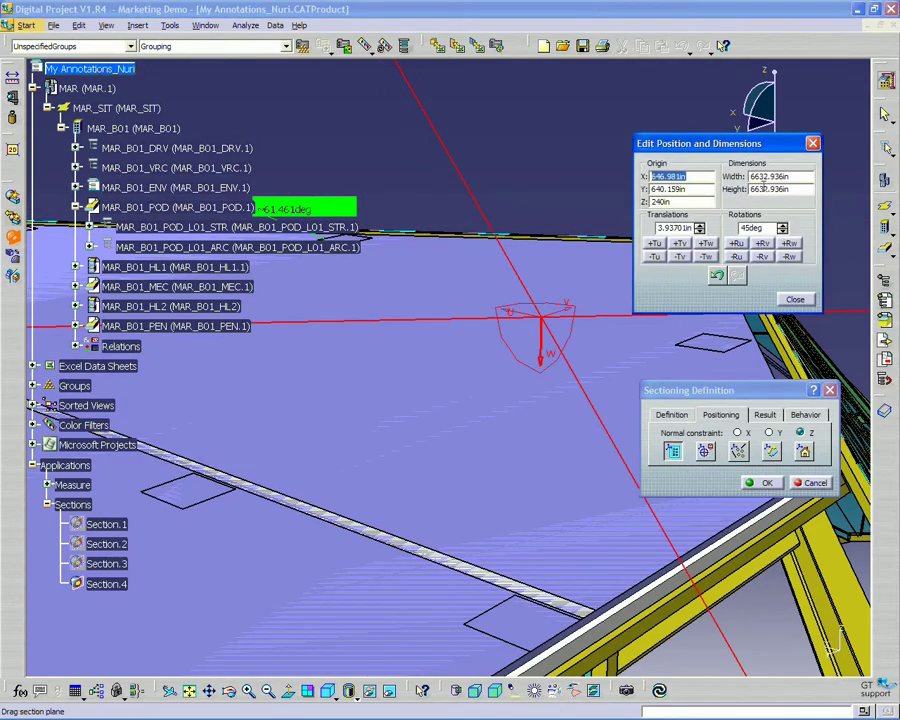
left_click_drag(742, 148, 749, 168)
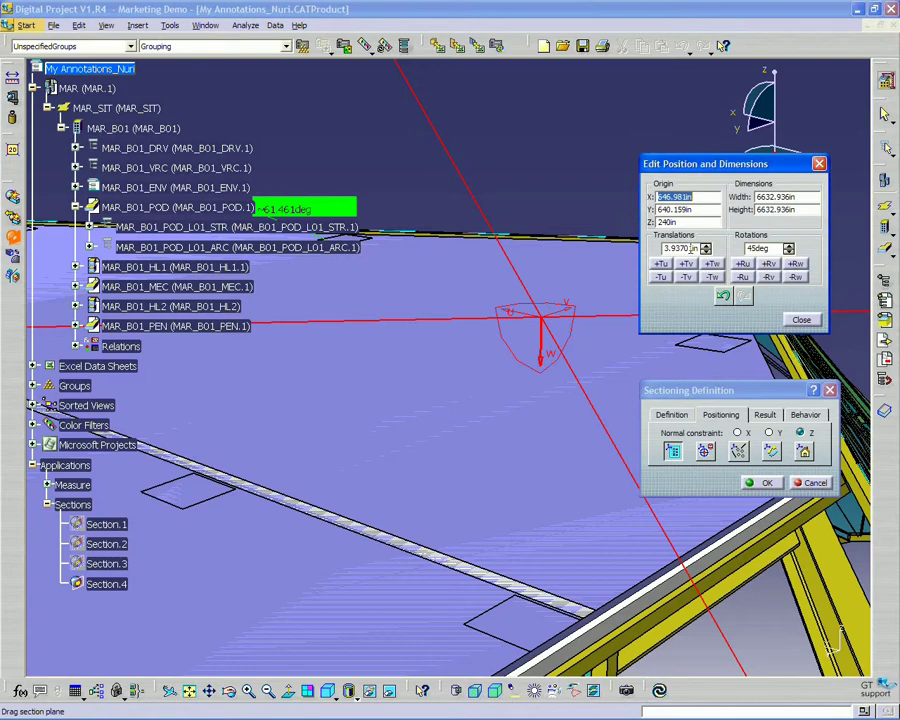
left_click_drag(663, 248, 737, 251)
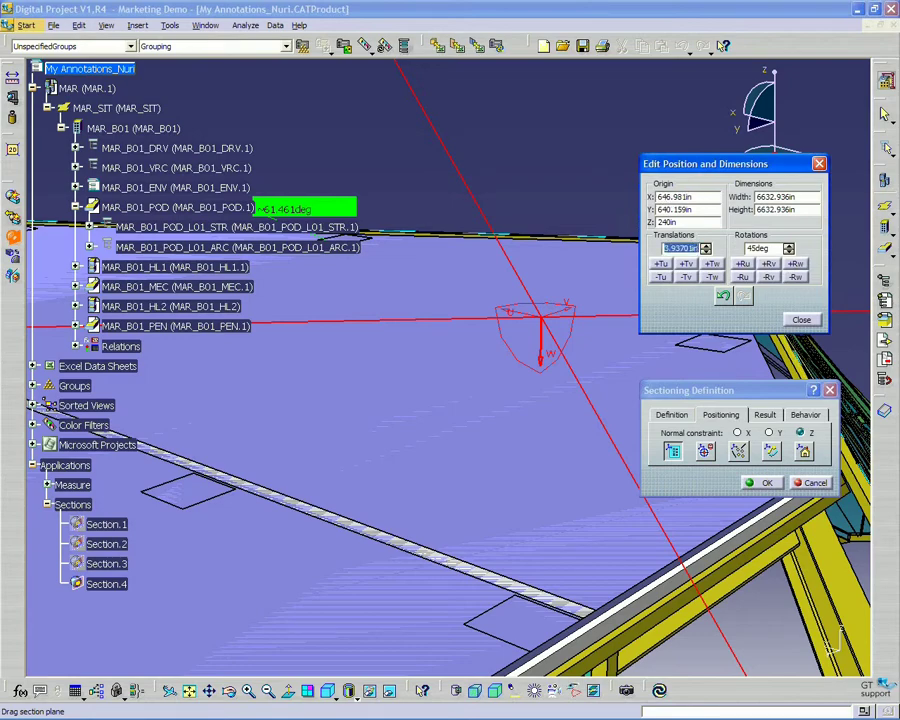
key("BackSpace")
key("Tab")
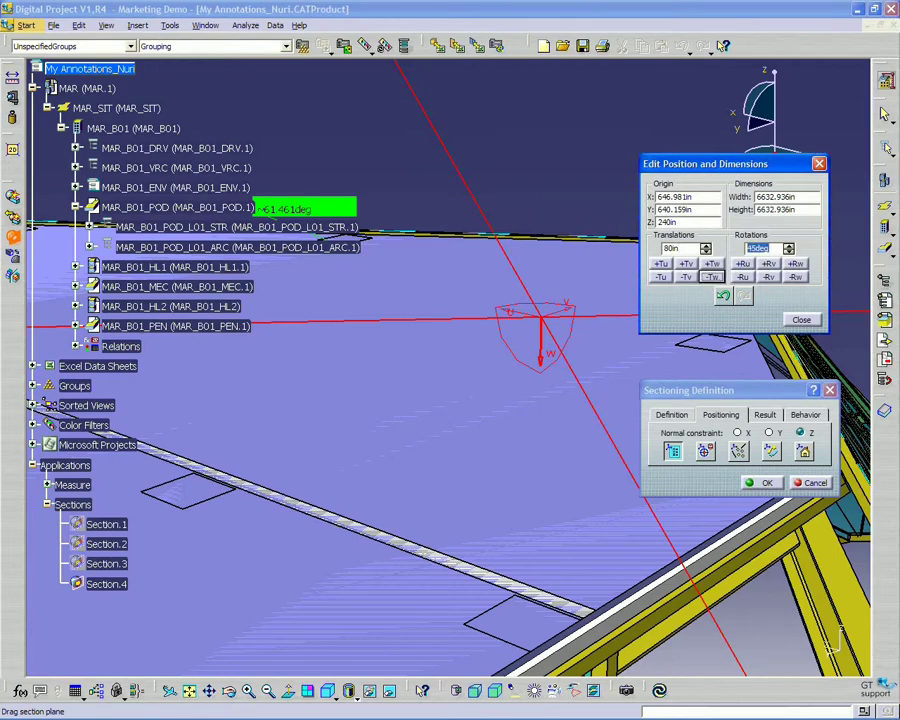
left_click(710, 277)
middle_click_drag(549, 258, 432, 406)
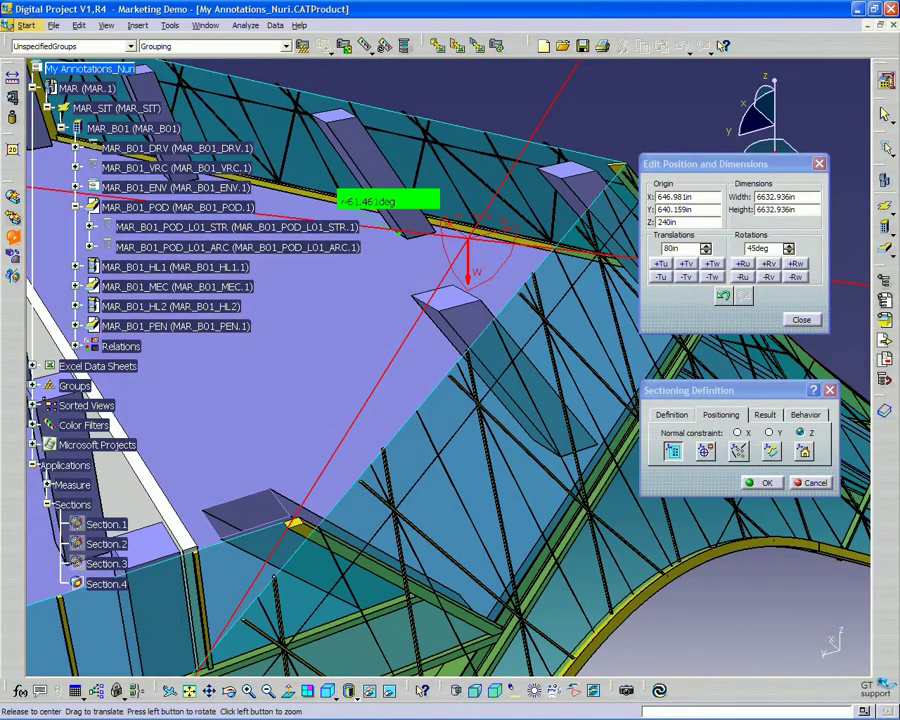
middle_click_drag(401, 293, 447, 347)
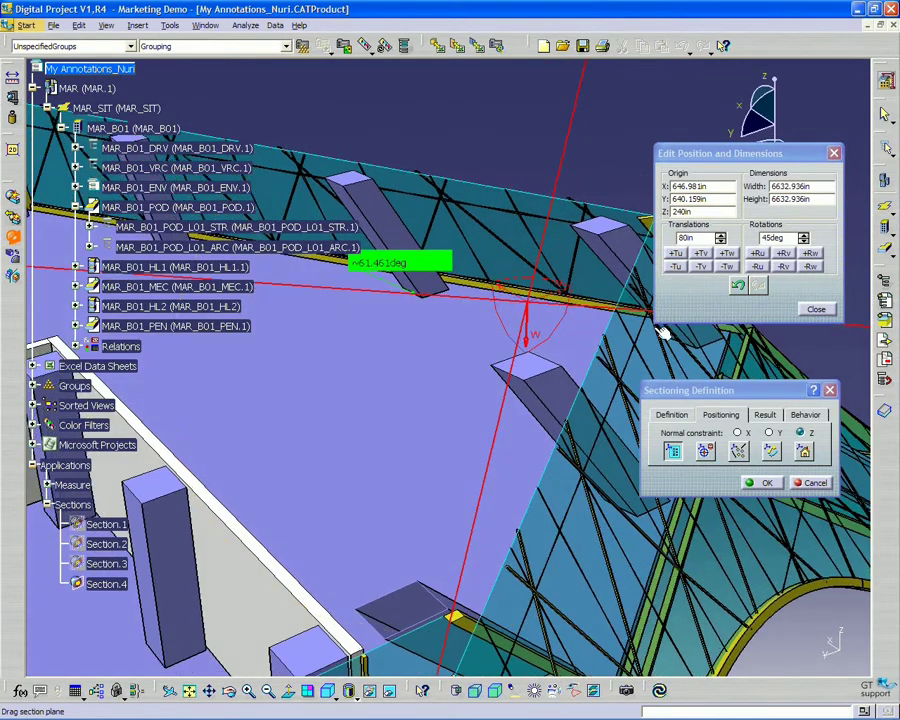
left_click(817, 310)
- Turn off the section's Volume Cut and inspect the section outline on the inclined column
middle_click_drag(436, 407, 418, 346)
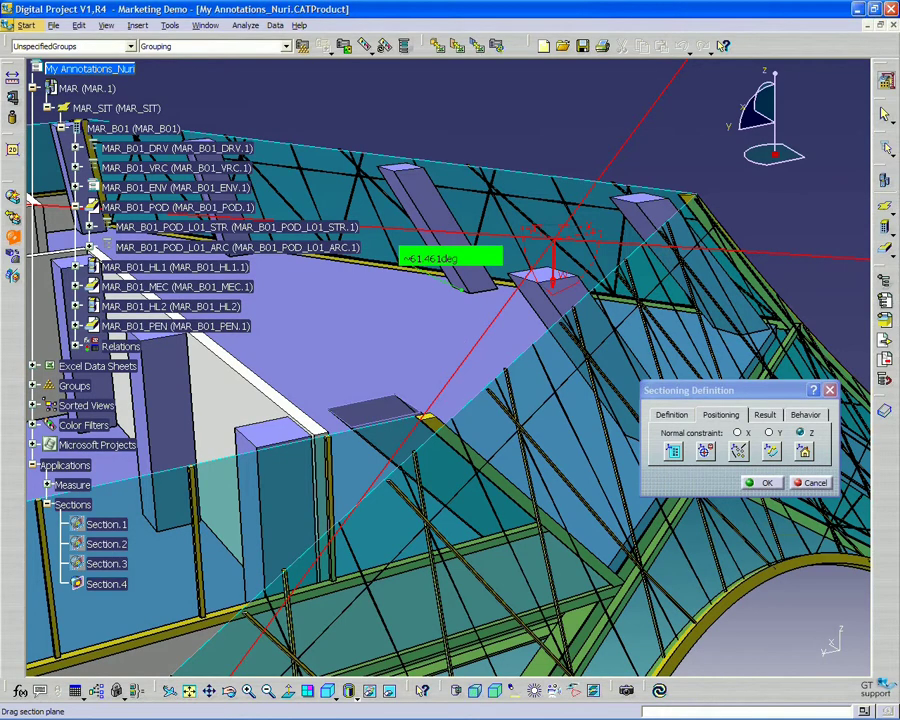
middle_click_drag(480, 380, 534, 424)
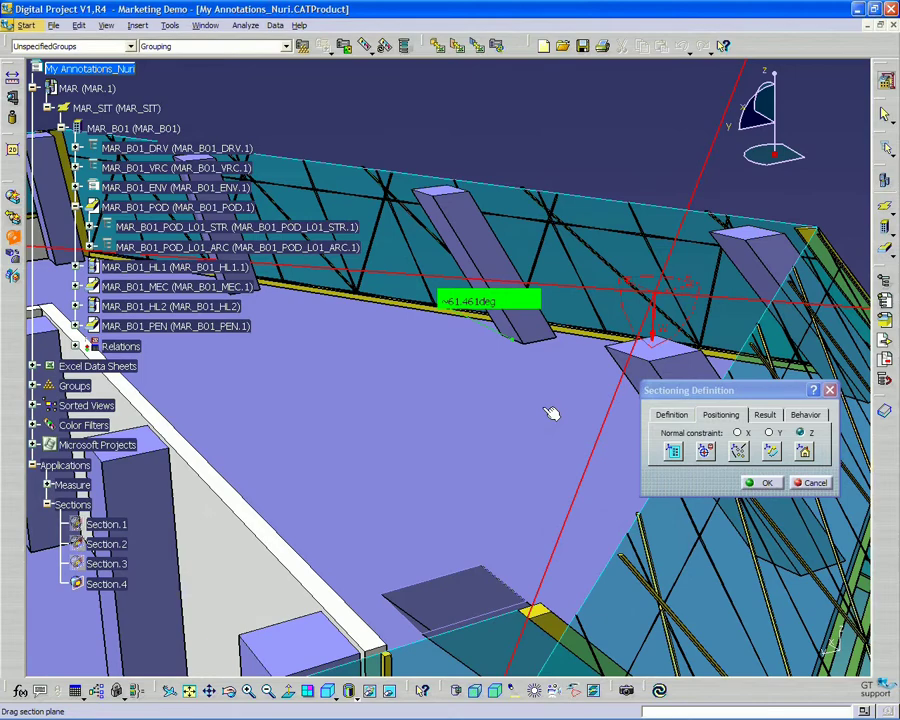
left_click(670, 414)
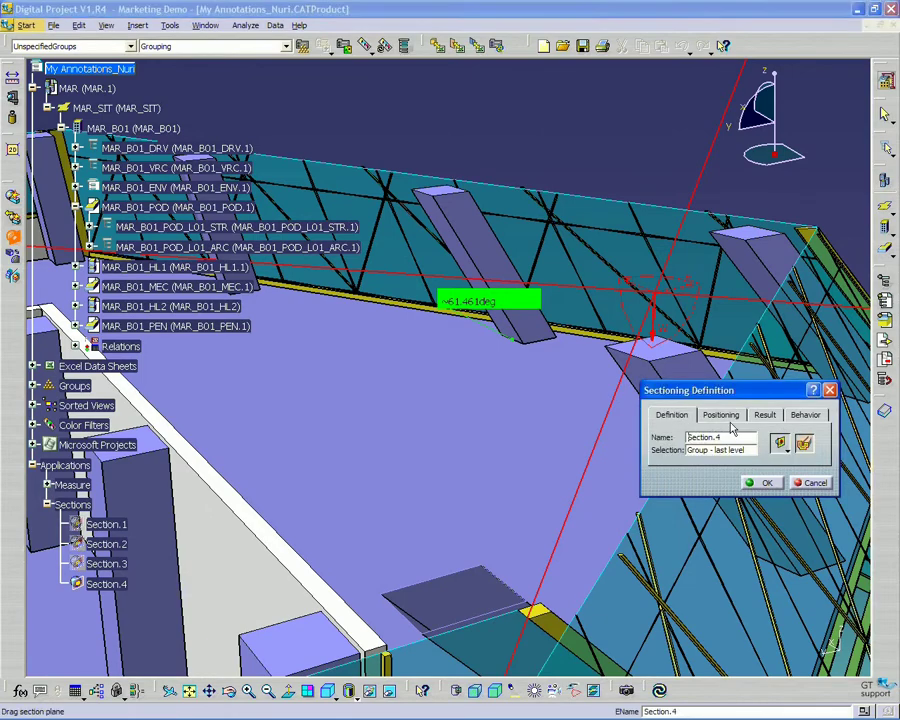
left_click(805, 444)
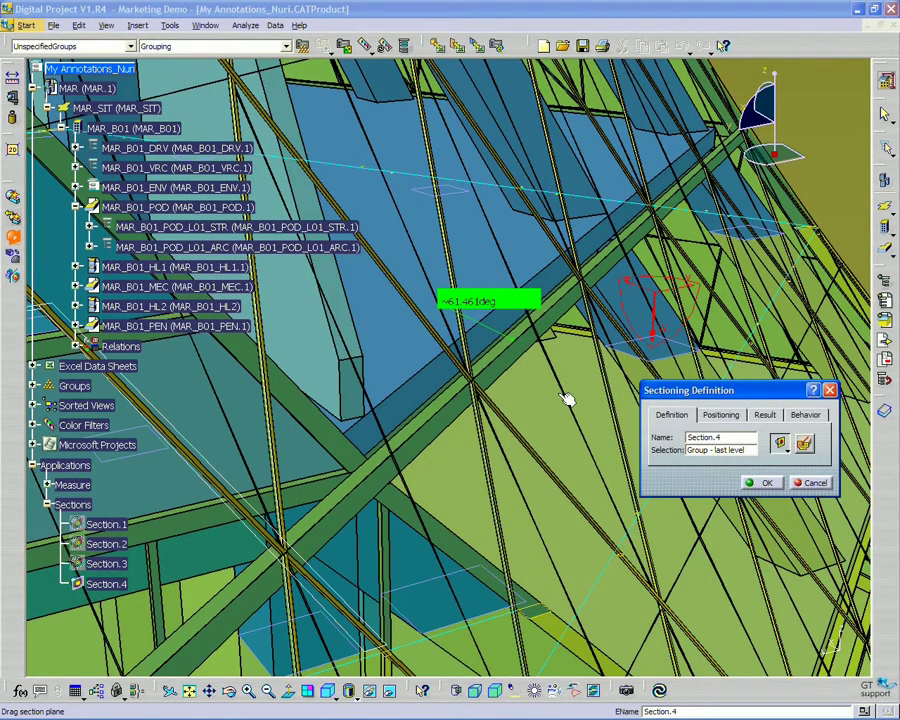
middle_click_drag(562, 410, 434, 280)
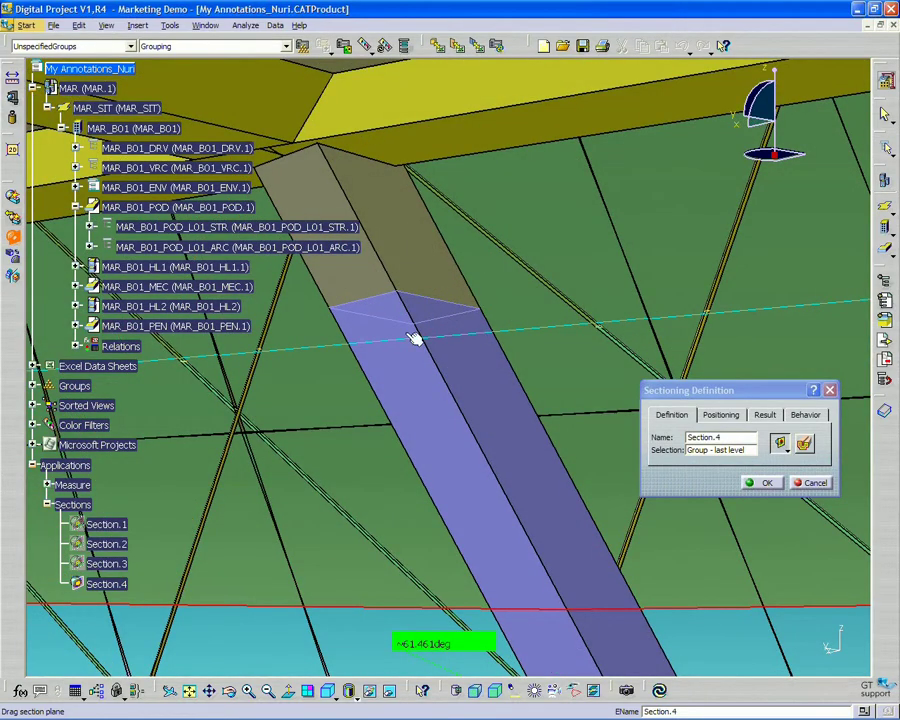
middle_click_drag(440, 336, 470, 252)
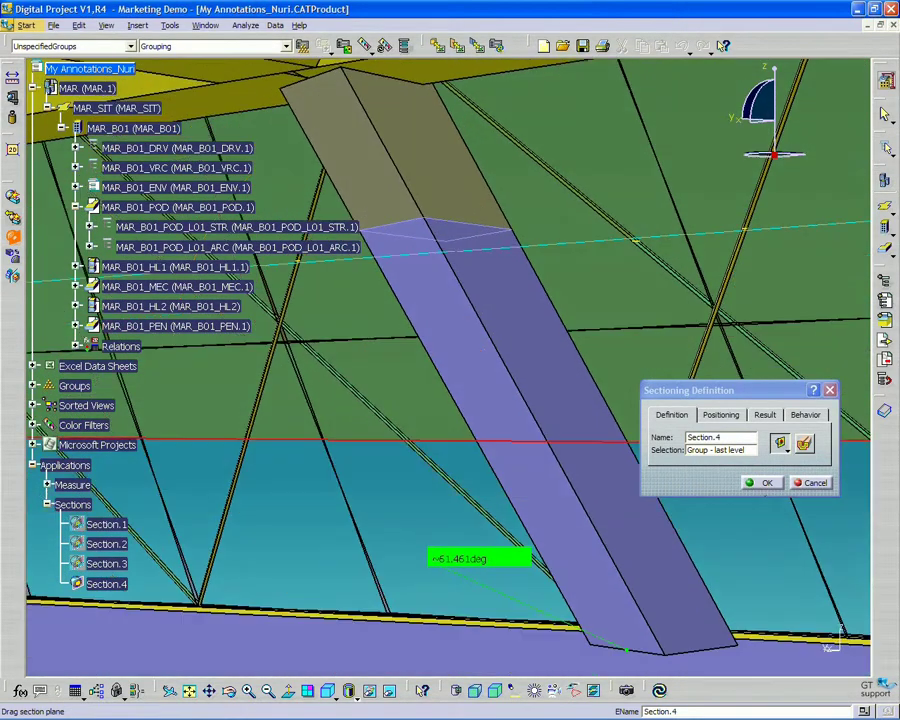
- Accept the section definition and examine the full section outline across the whole building
left_click(762, 484)
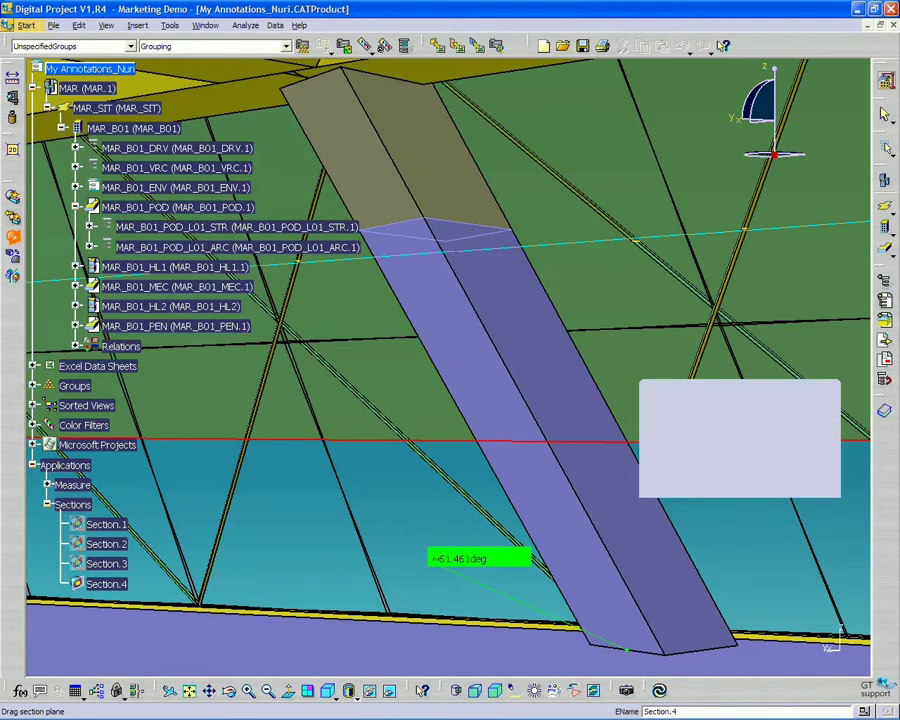
middle_click_drag(464, 285, 268, 640)
left_click(461, 291)
middle_click_drag(300, 575, 600, 516)
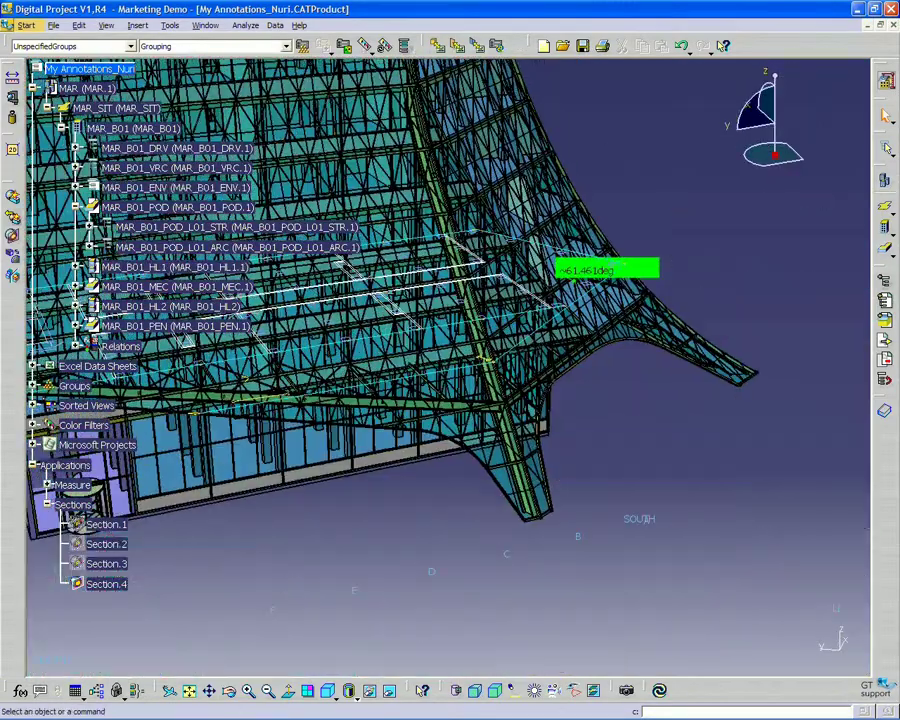
middle_click_drag(360, 580, 568, 563)
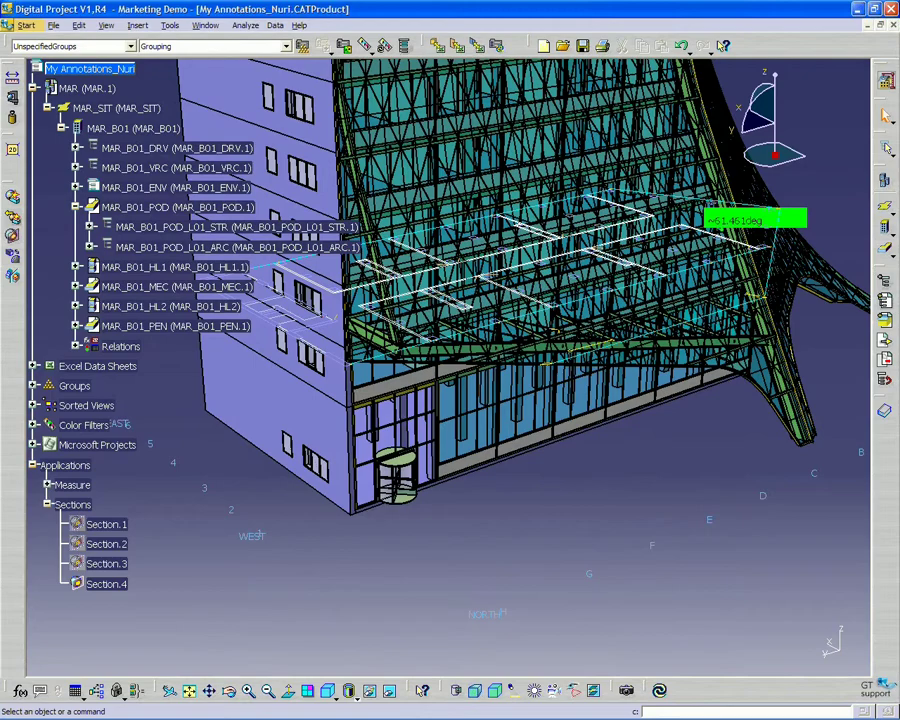
middle_click_drag(673, 360, 656, 308)
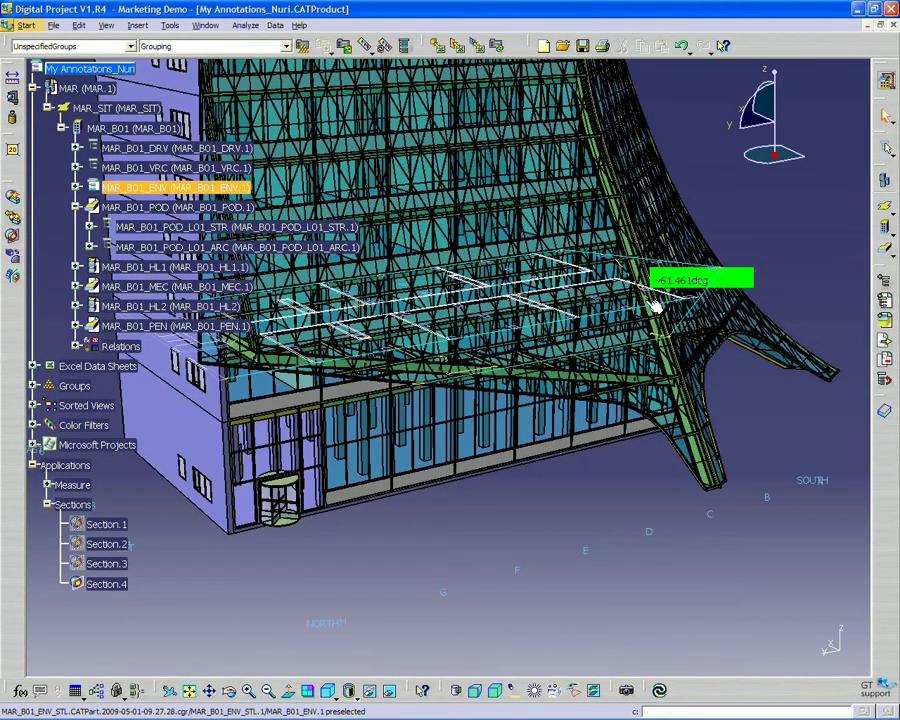
middle_click_drag(432, 394, 478, 523)
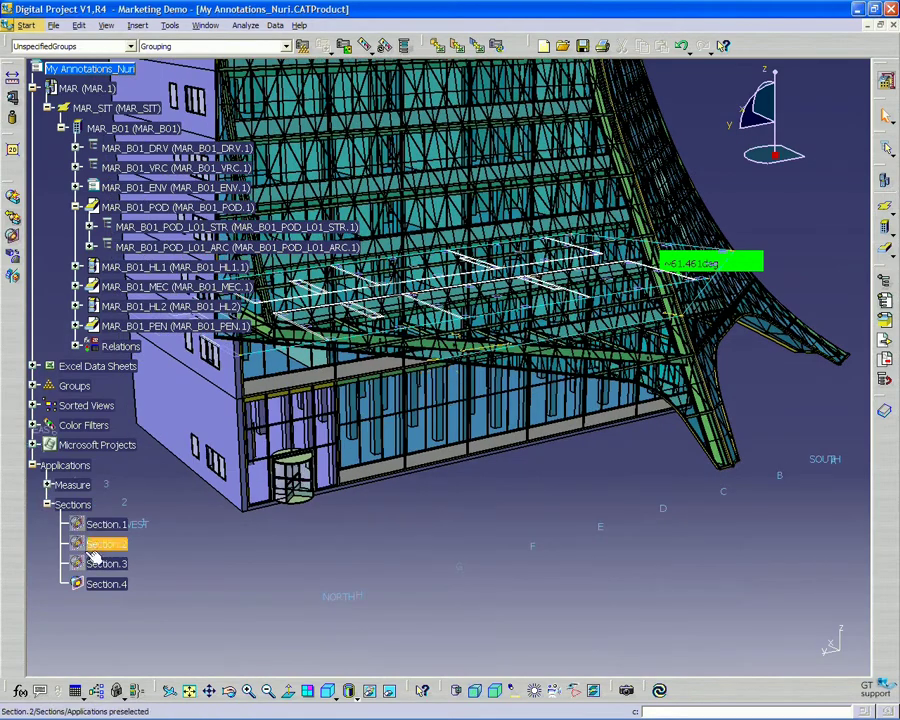
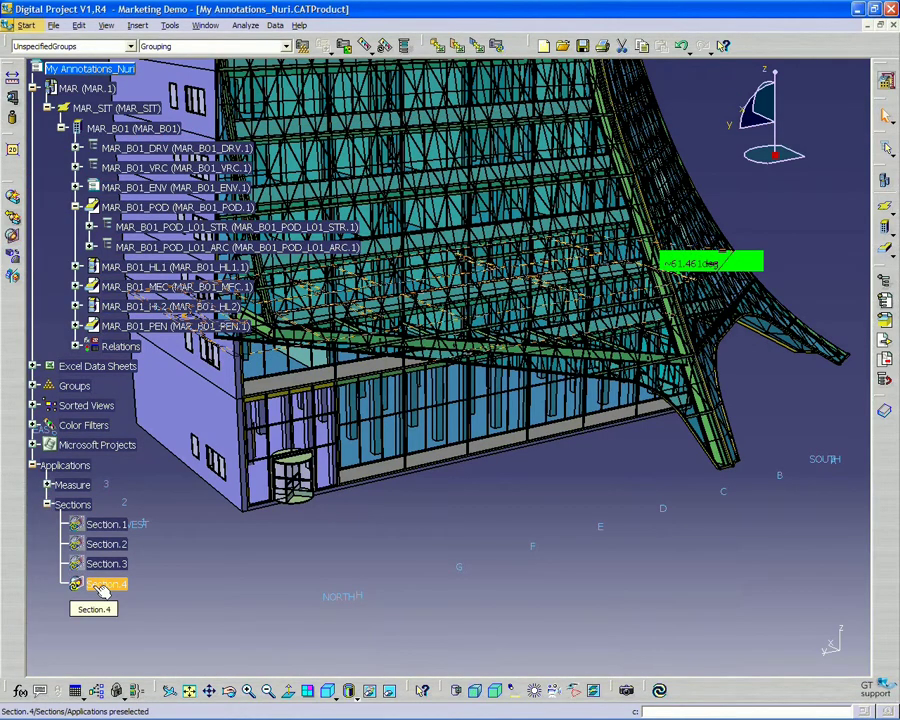
- Activate the section cut of Section.4 and inspect the exposed floor layout from several angles
right_click(103, 589)
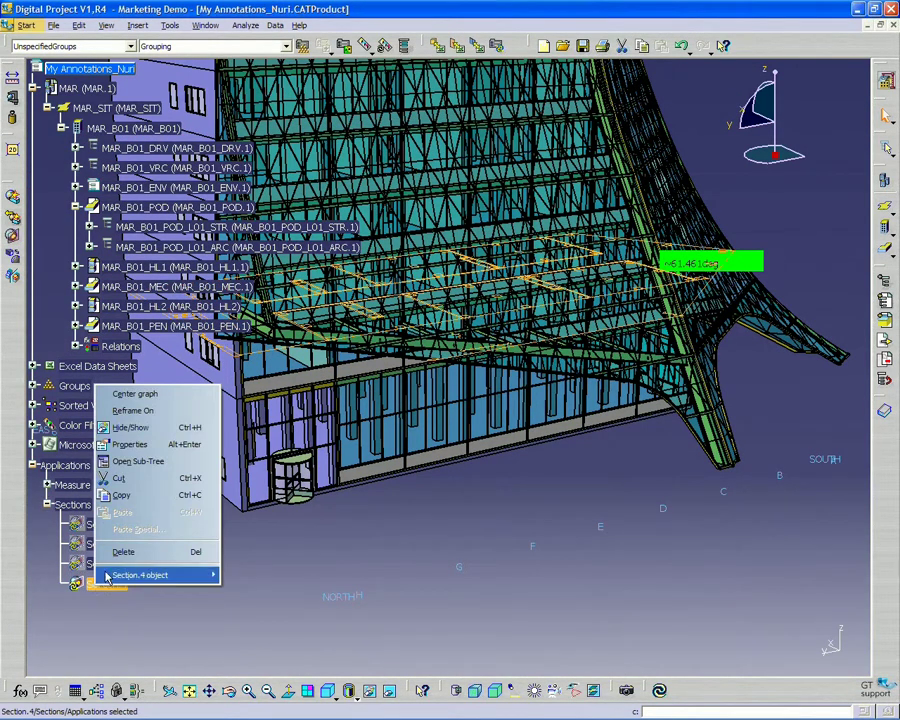
mouse_move(195, 583)
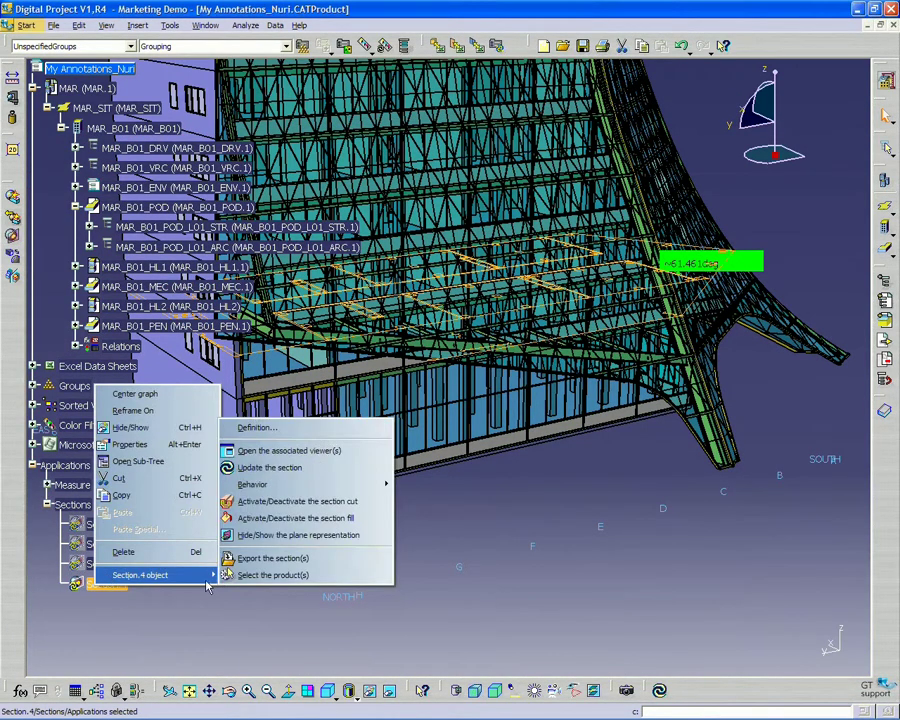
left_click(266, 502)
middle_click_drag(295, 363, 330, 370)
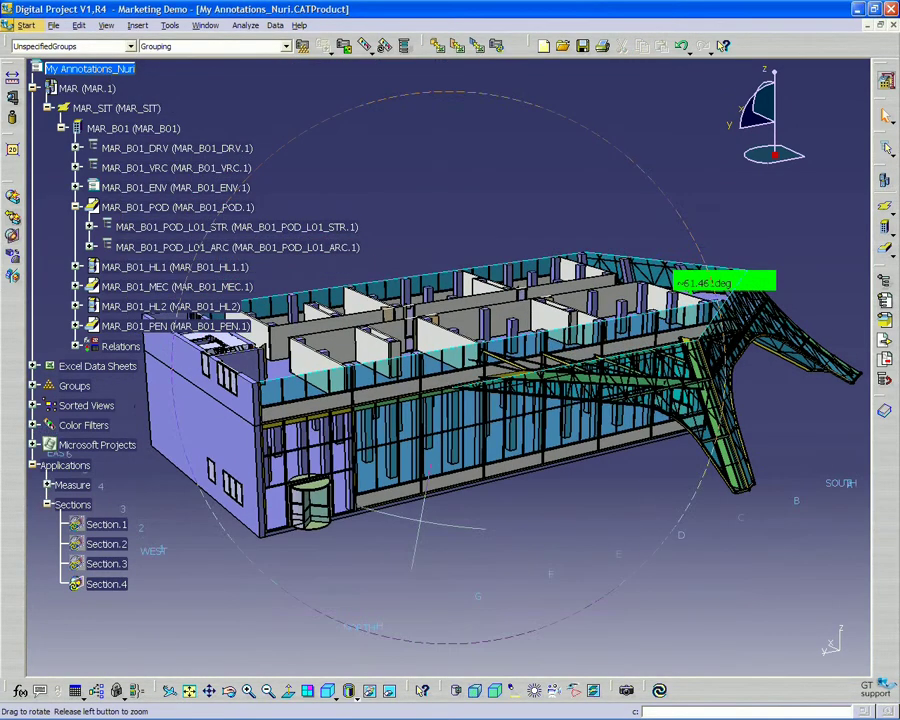
middle_click_drag(425, 521, 436, 568)
middle_click_drag(238, 247, 240, 248)
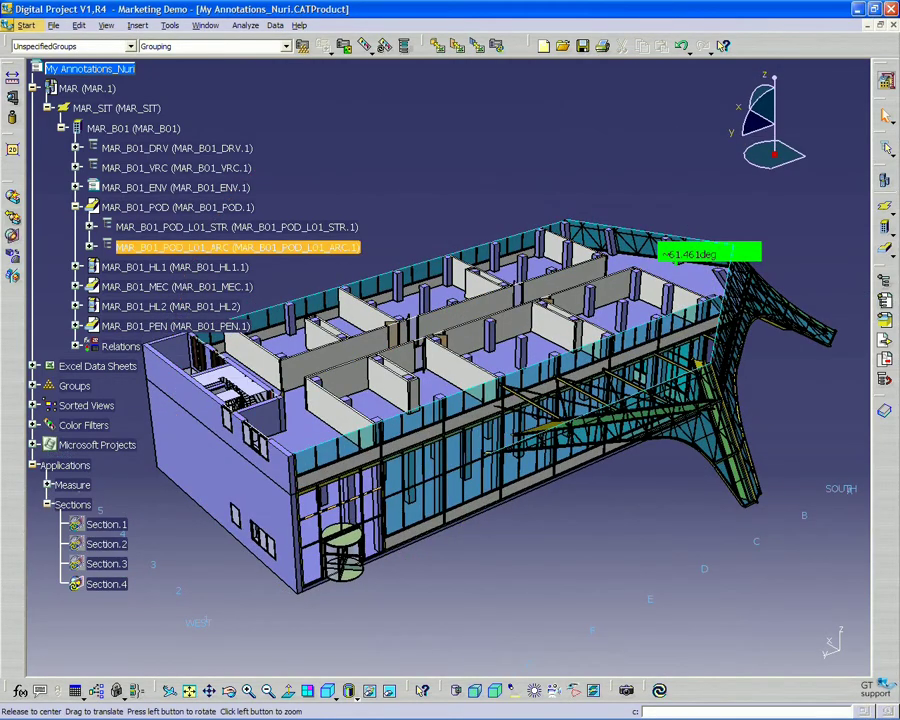
middle_click_drag(530, 490, 481, 488)
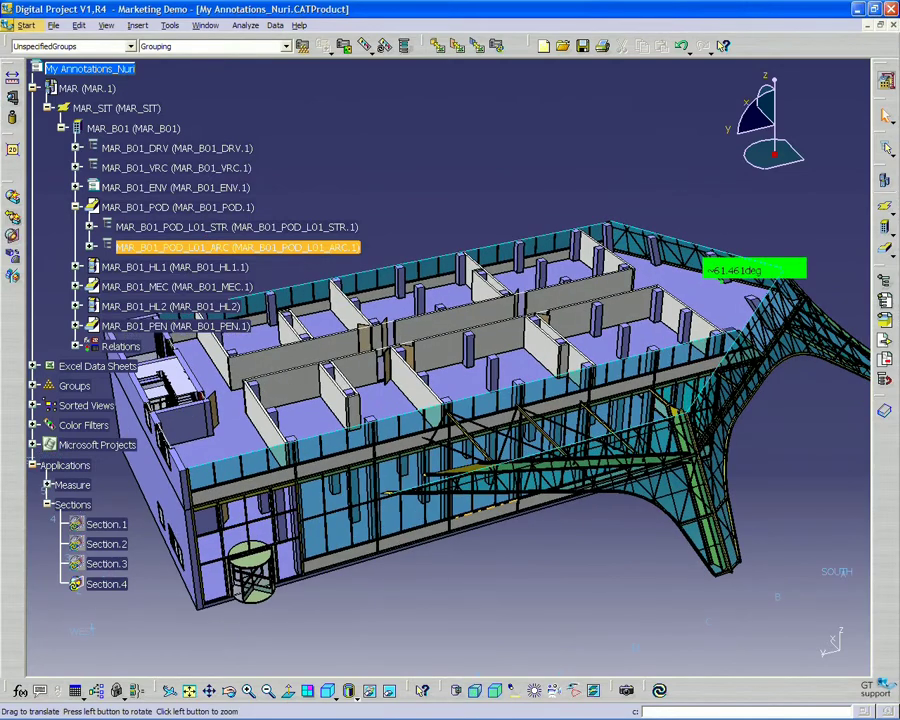
middle_click_drag(438, 591, 436, 591)
- Deactivate the section cut of Section.4 and view the section outline on the complete building
right_click(106, 584)
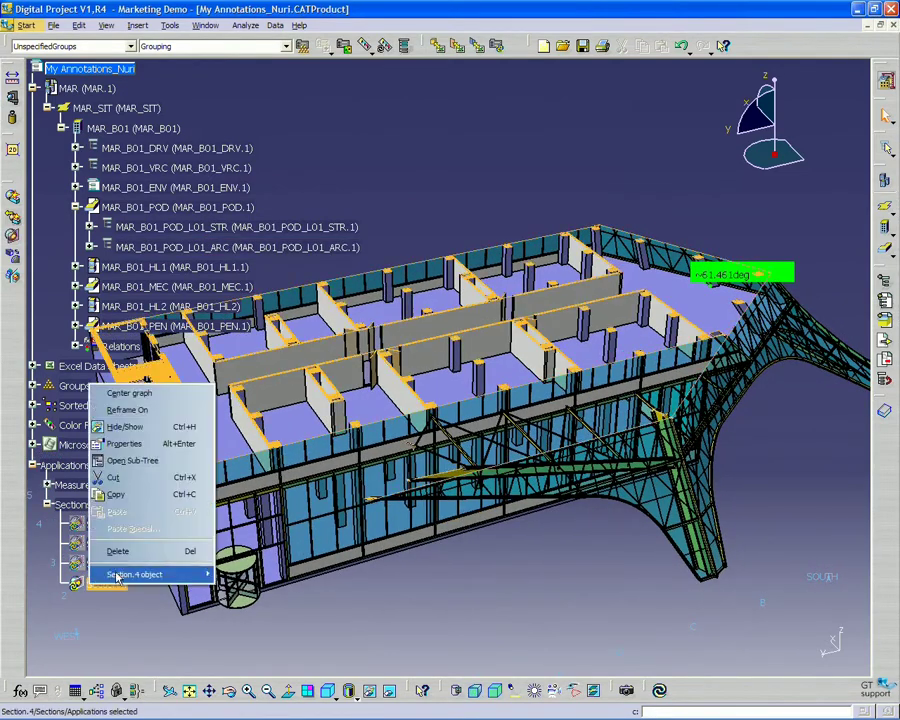
mouse_move(117, 576)
left_click(345, 516)
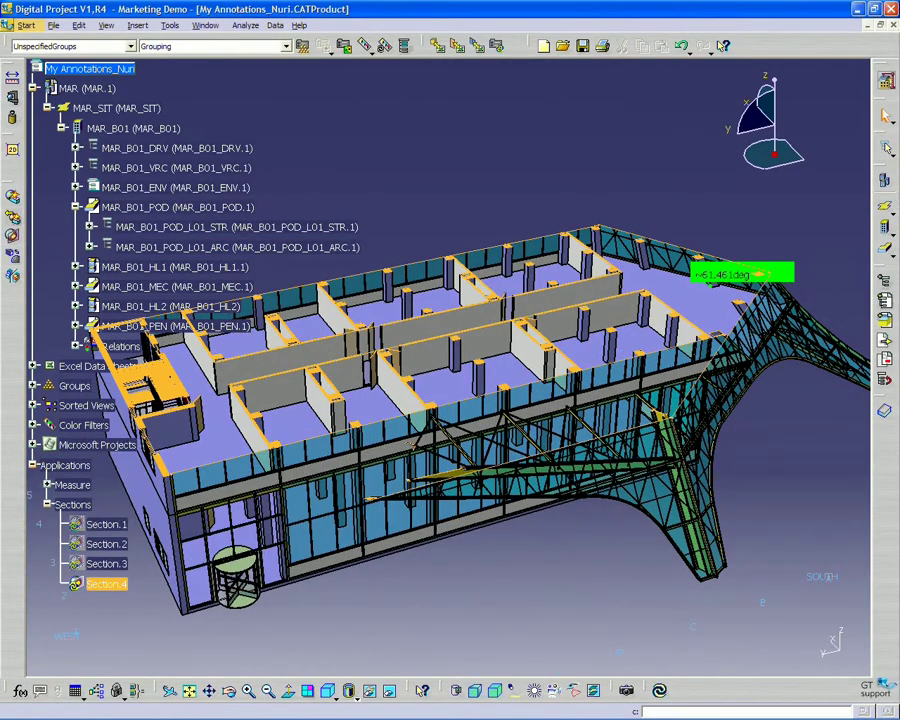
middle_click_drag(419, 514, 716, 547)
middle_click_drag(215, 425, 350, 414)
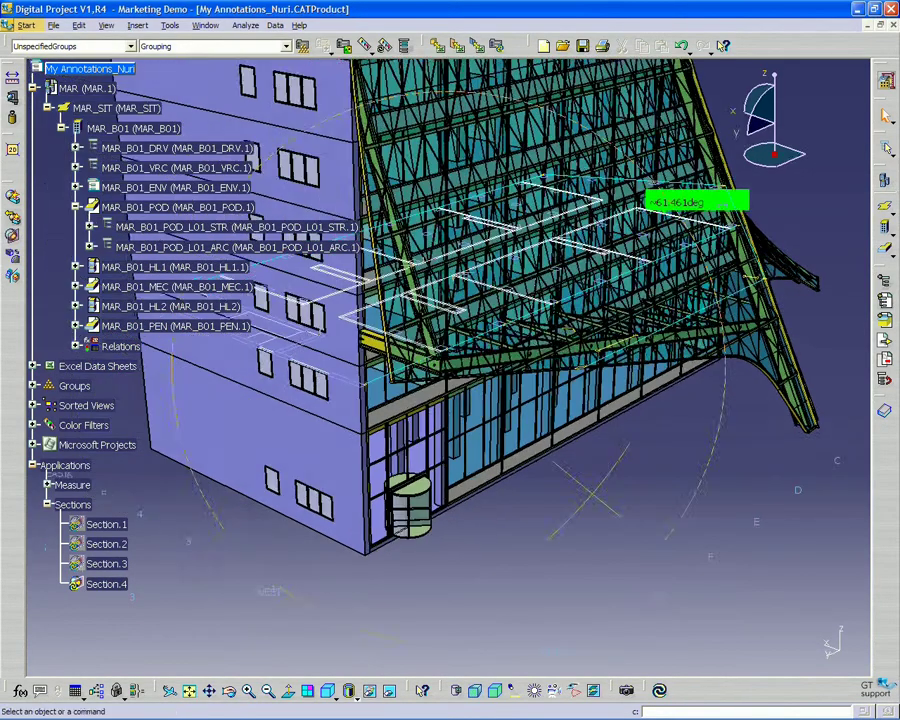
- Export Section.4 as an igs file named Section_4 in the Digital_Project_v1r4_Project_Manager_Model folder
left_click(105, 583)
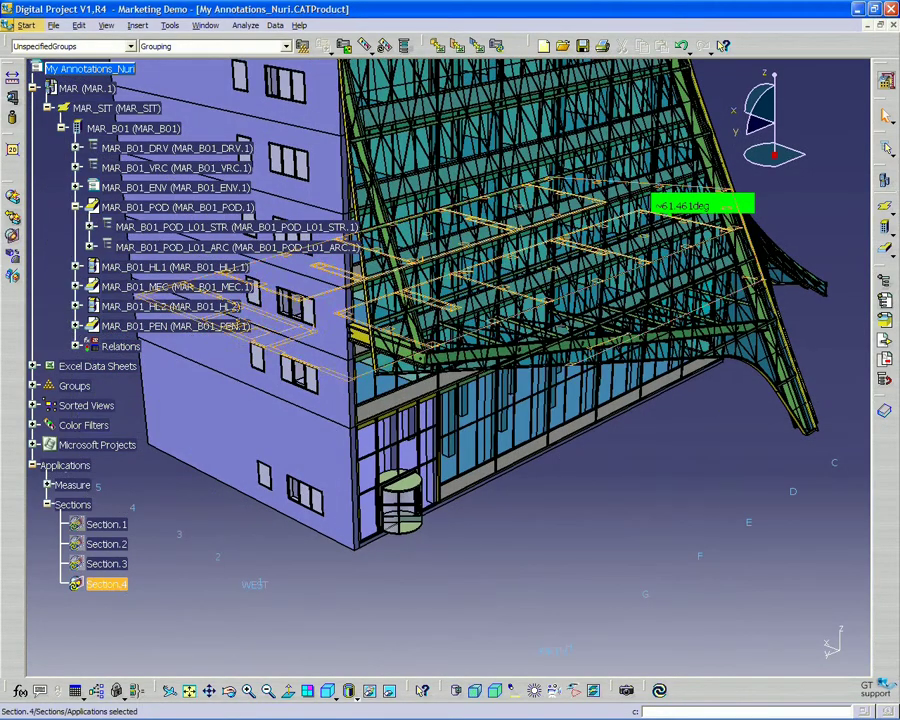
right_click(108, 583)
mouse_move(130, 582)
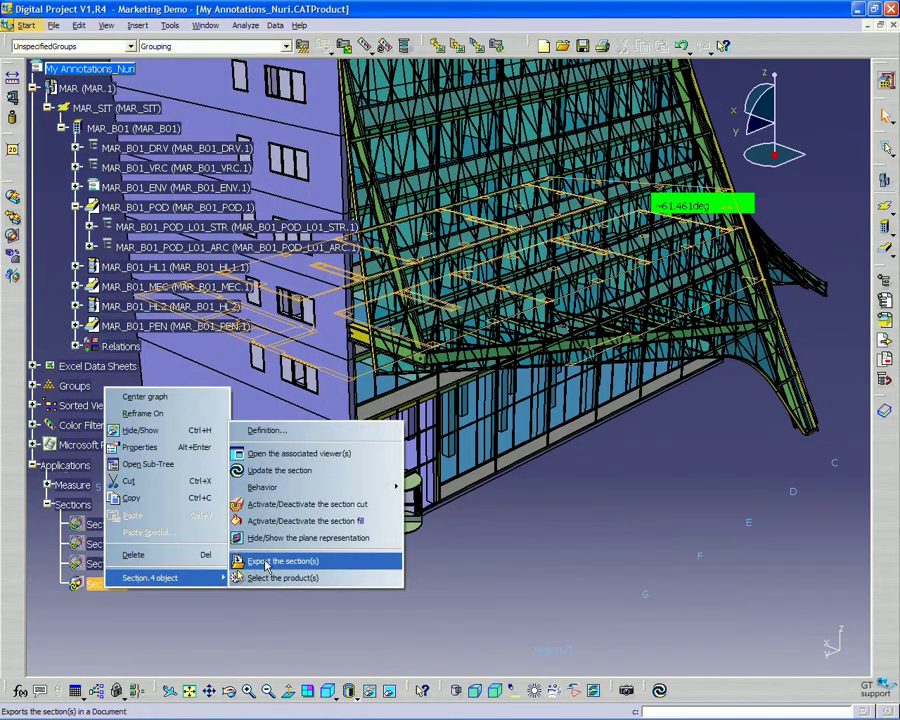
left_click(266, 566)
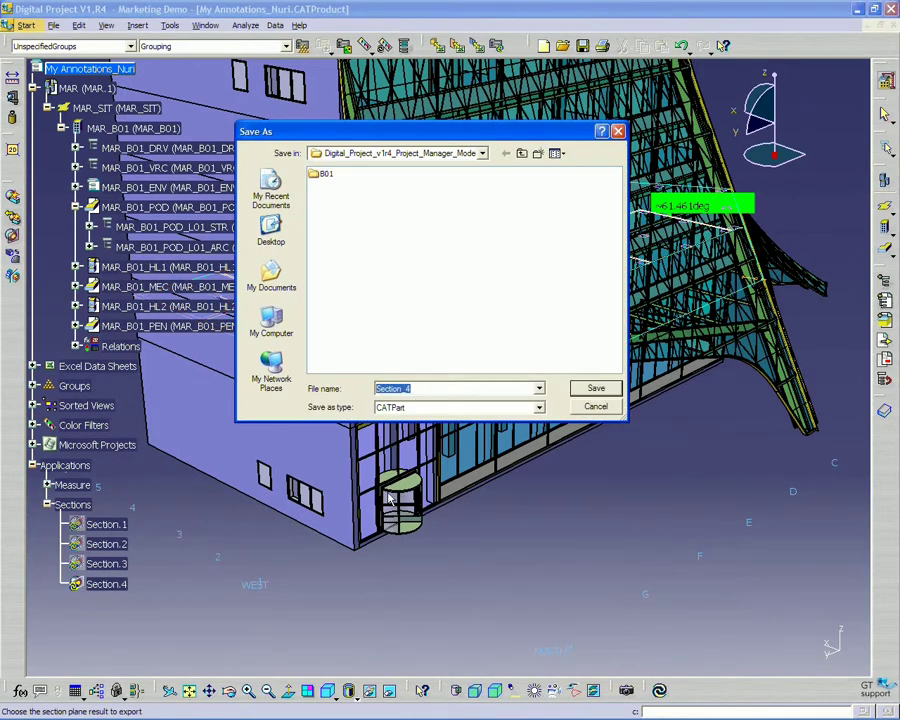
left_click(444, 408)
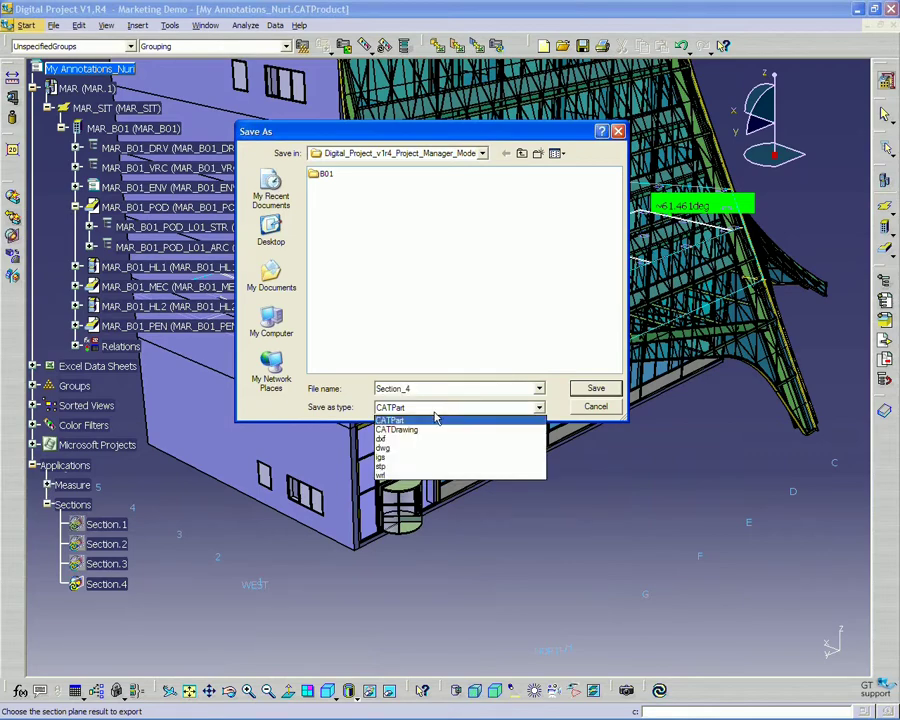
left_click(412, 458)
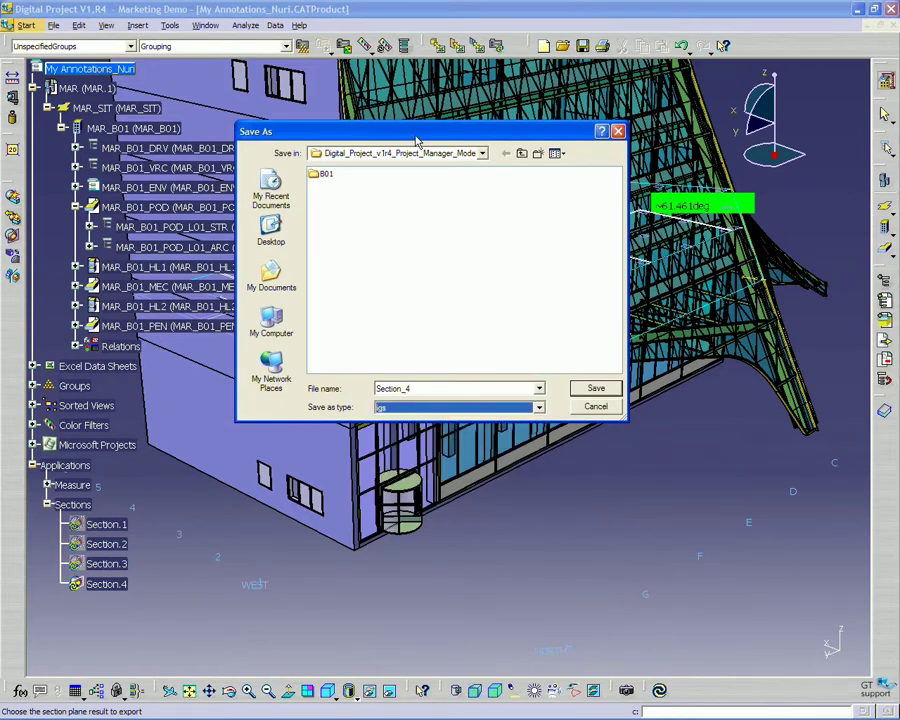
left_click_drag(418, 140, 421, 156)
double_click(445, 404)
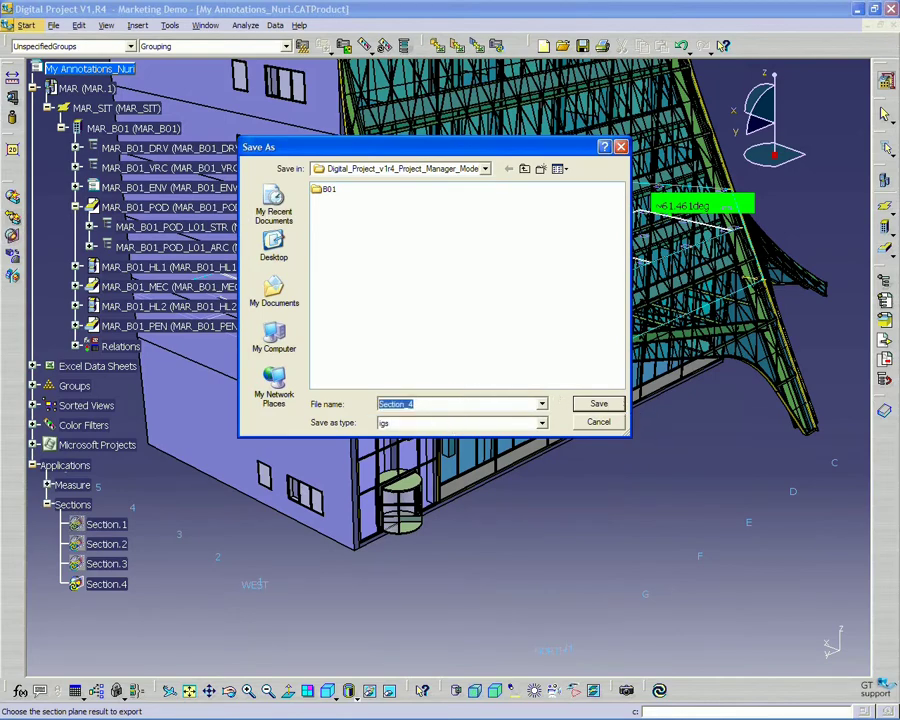
left_click(608, 405)
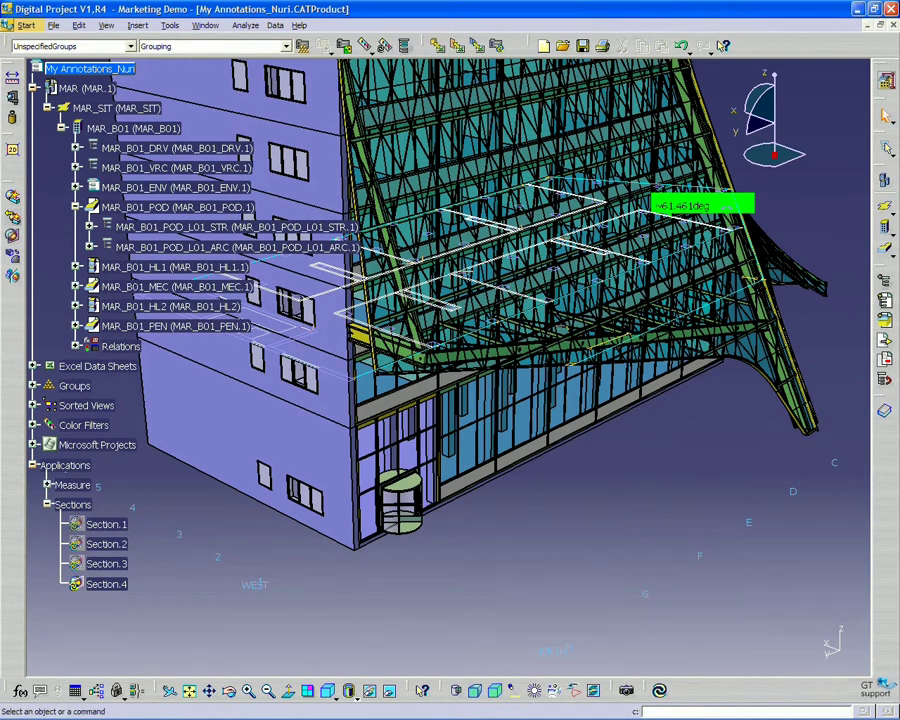
- Launch Rhinoceros 4.0 and maximize the Perspective viewport of the new document
key("alt+space")
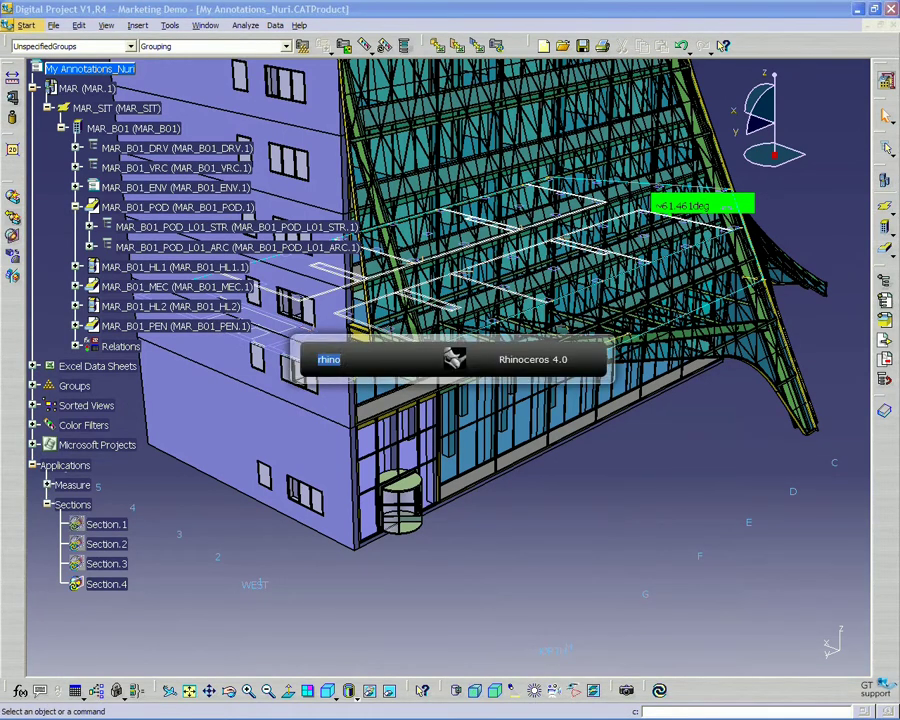
key("Return")
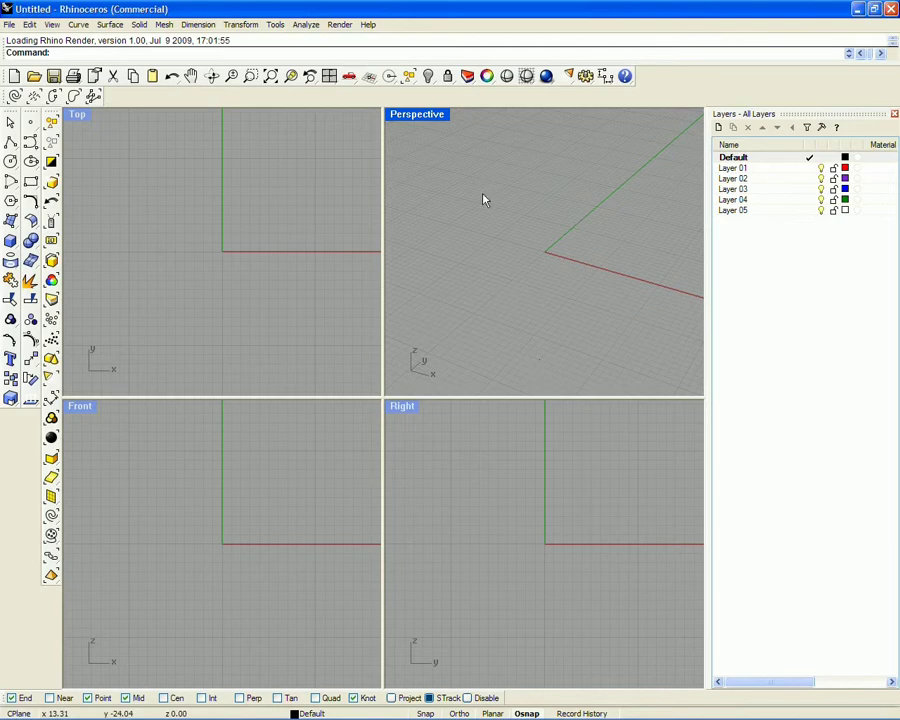
double_click(423, 117)
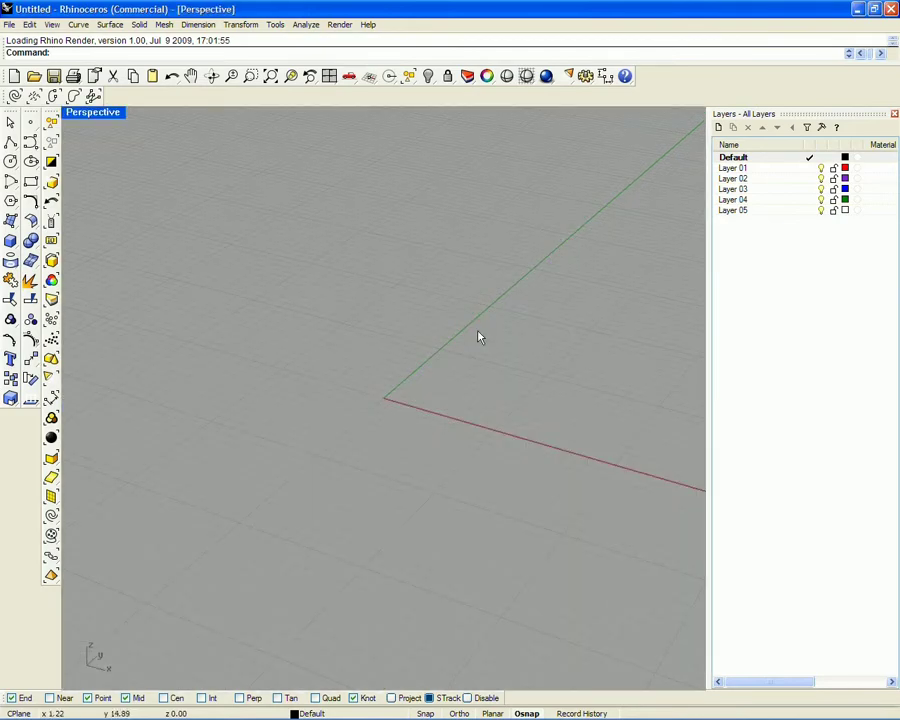
- Open the IGES file Section_4.igs from the Desktop folder Digital_Project_v1r4_Project_Manager_Model, discarding changes to the untitled document
type("Open")
key("Return")
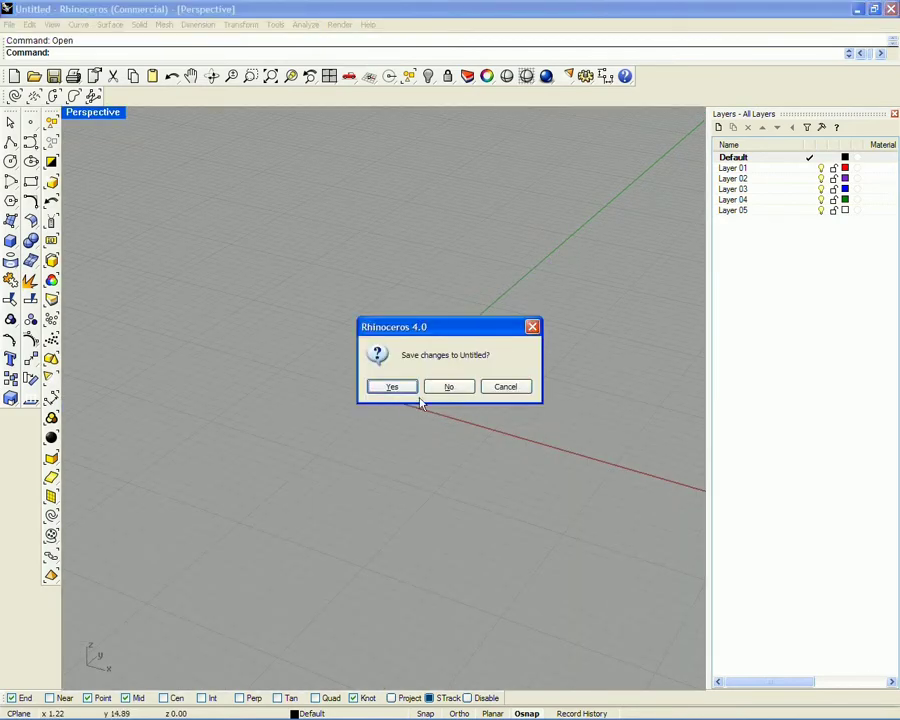
left_click(440, 388)
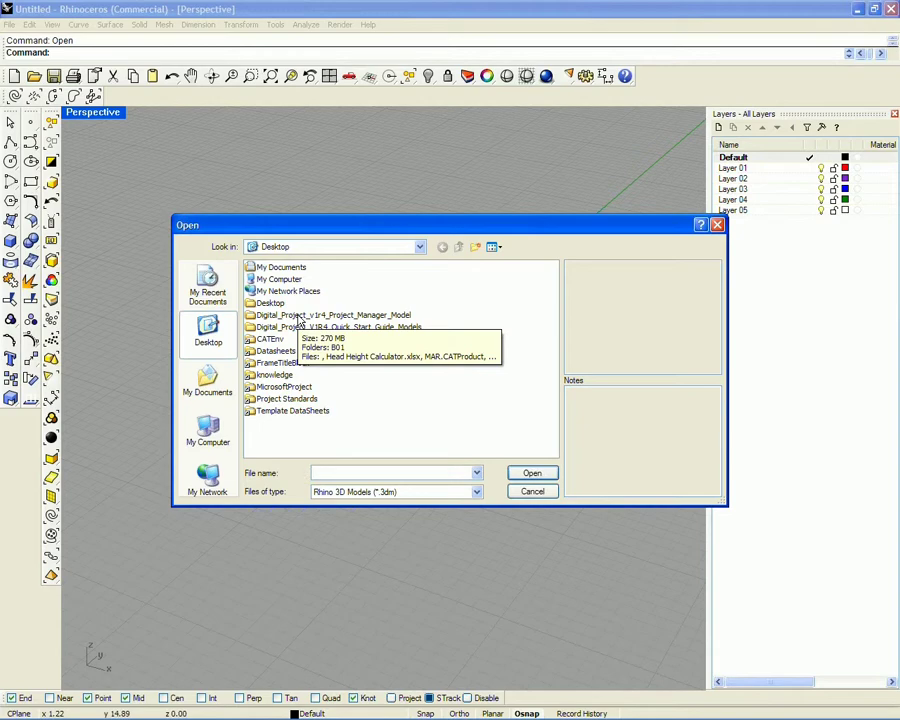
double_click(298, 316)
left_click(408, 487)
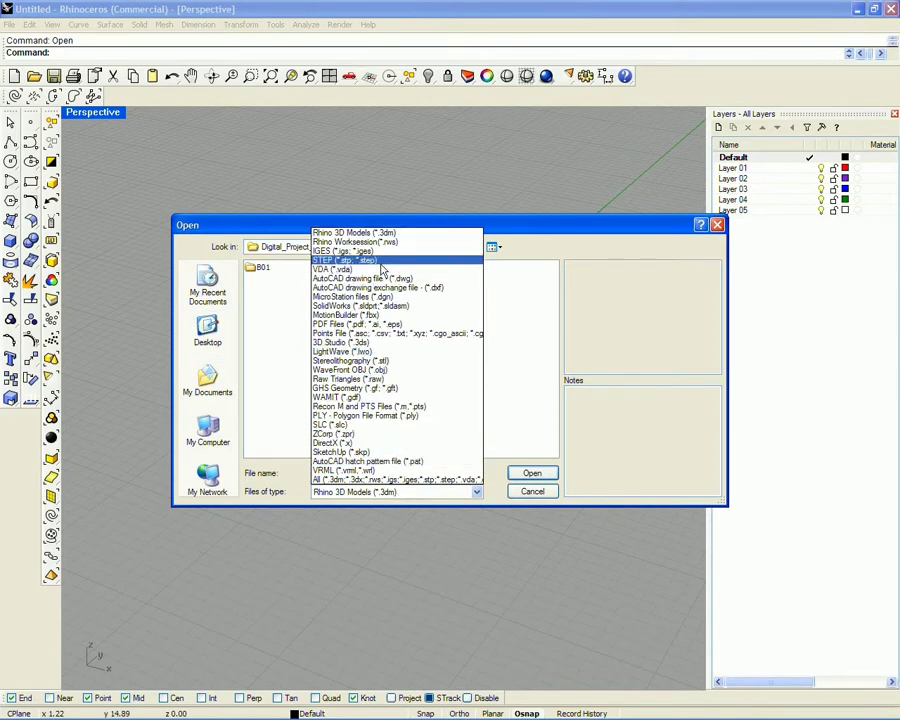
left_click(378, 251)
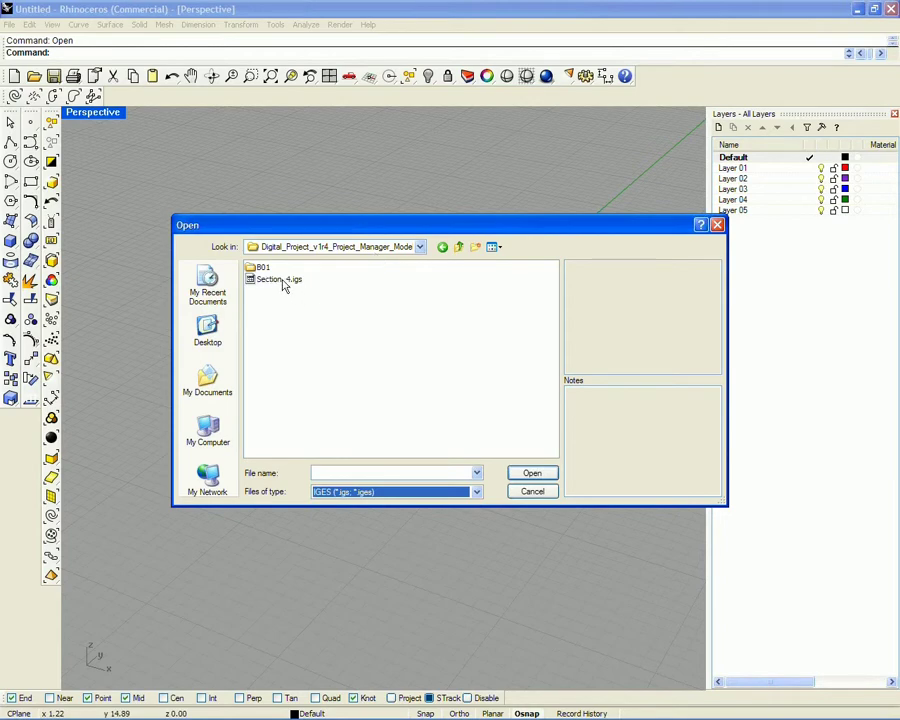
double_click(280, 279)
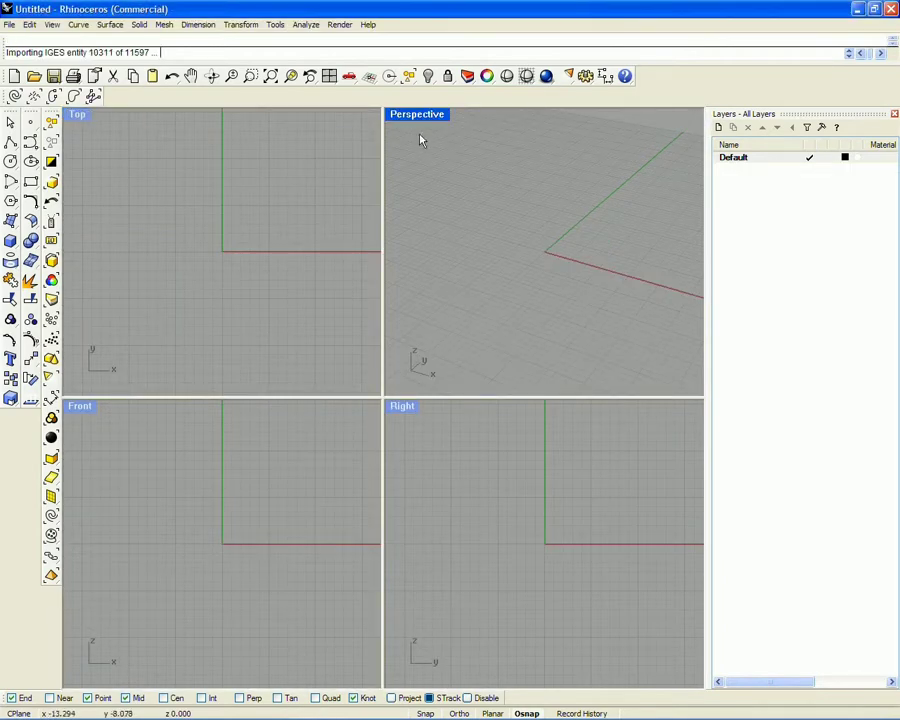
- Maximize the Perspective viewport and examine the imported section curves, including the wall and door outlines up close
double_click(418, 114)
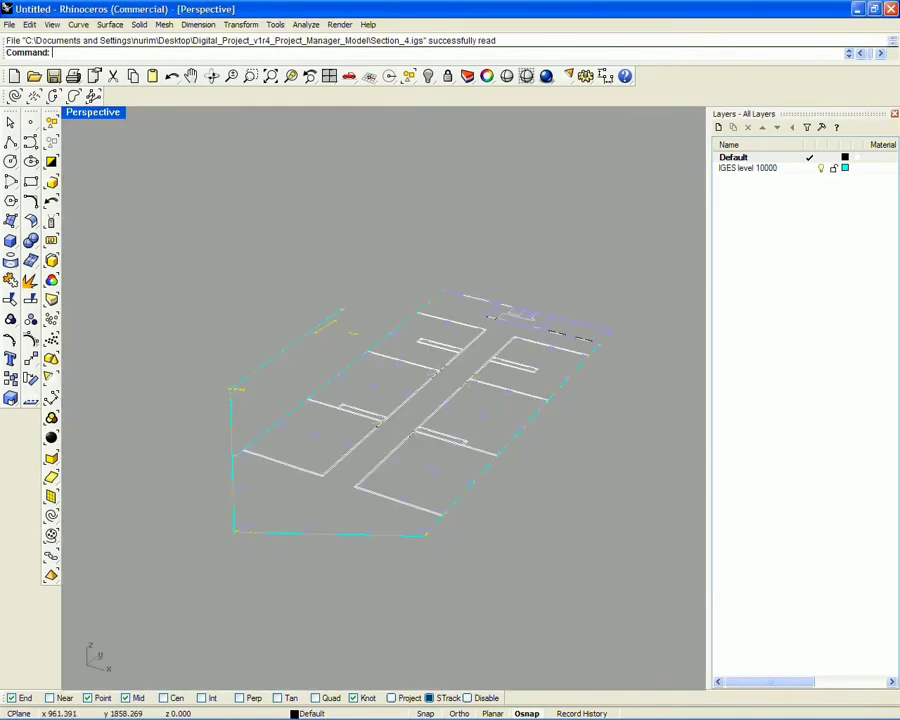
right_click_drag(480, 326, 185, 442)
right_click_drag(486, 445, 335, 430)
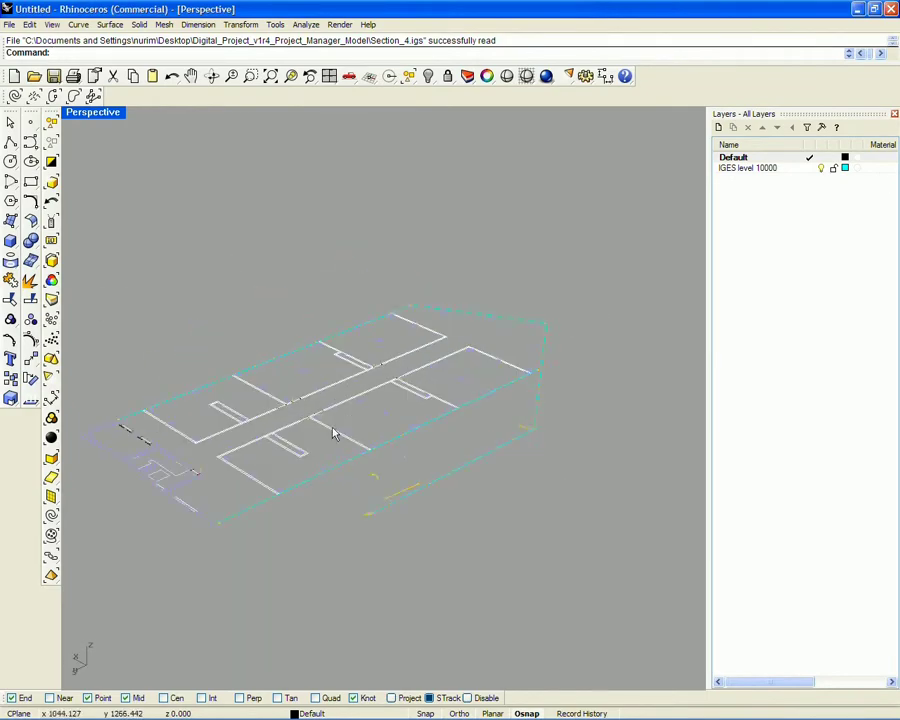
scroll(336, 428, "up", 6)
scroll(339, 423, "up", 9)
scroll(238, 367, "up", 7)
right_click_drag(239, 400, 352, 394)
scroll(352, 394, "down", 20)
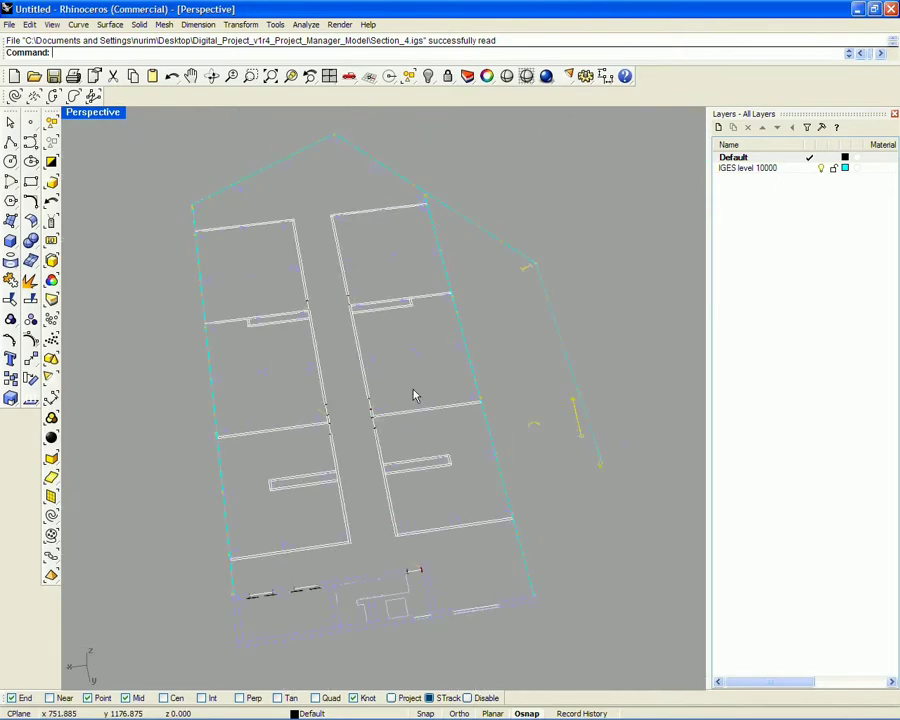
right_click_drag(514, 404, 610, 375)
scroll(617, 362, "up", 6)
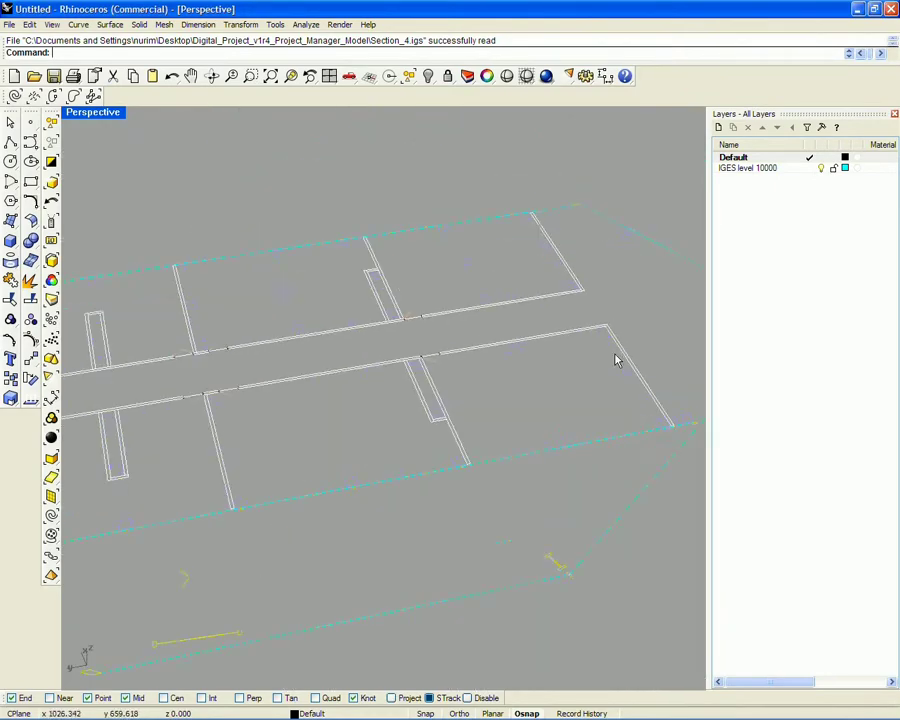
right_click_drag(378, 382, 333, 446)
scroll(323, 428, "up", 8)
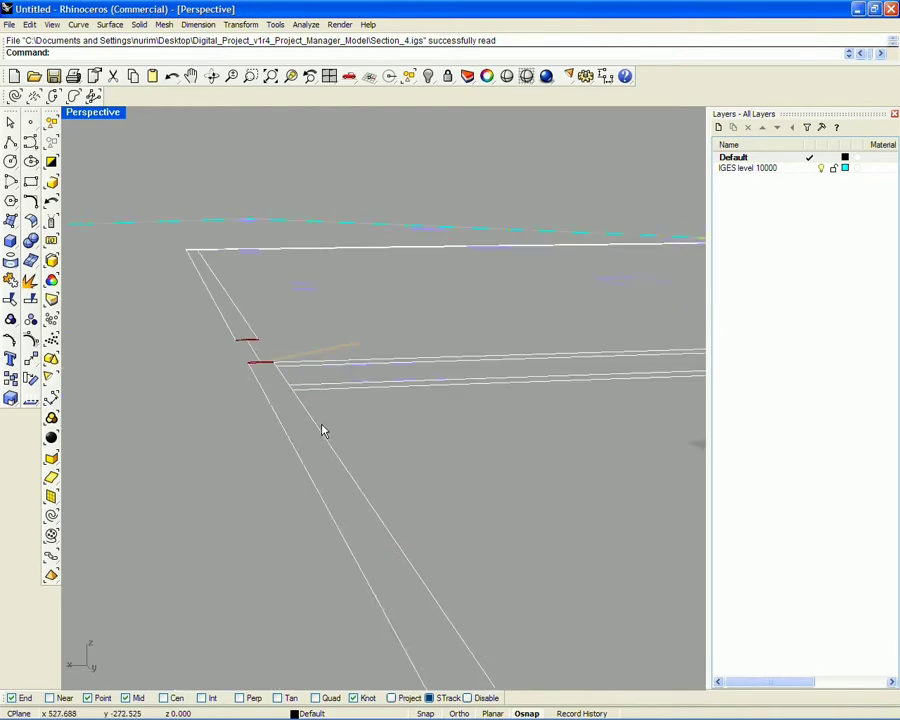
scroll(271, 372, "up", 5)
mouse_move(262, 358)
right_mouse_down()
mouse_move(254, 364)
mouse_move(265, 376)
right_mouse_up()
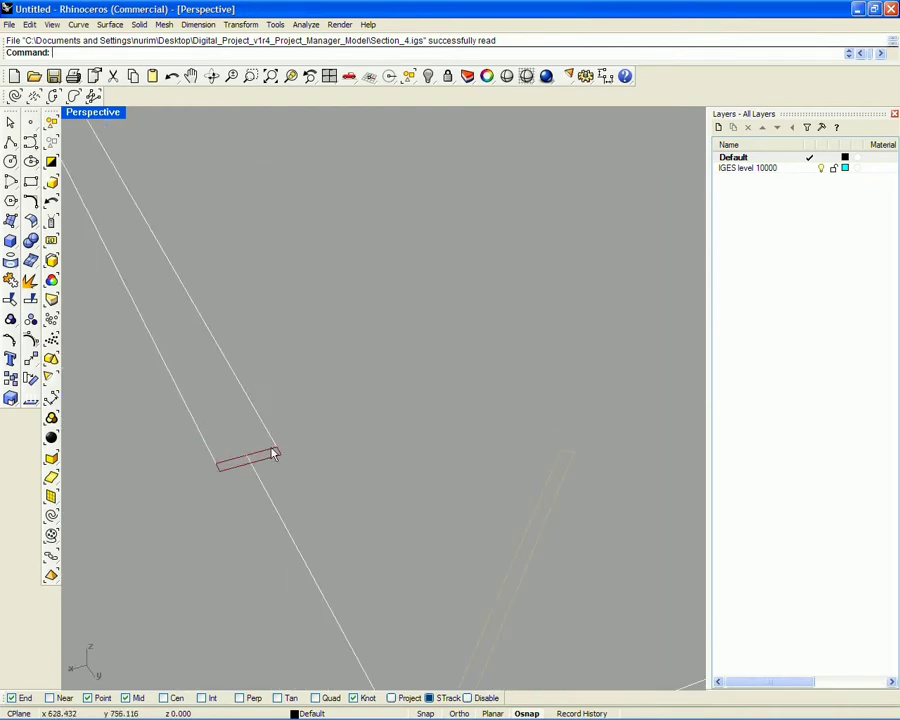
- Inspect the imported section curves, close Rhinoceros without saving the untitled document, and return to Digital Project
scroll(273, 456, "up", 8)
scroll(274, 459, "down", 5)
right_click_drag(272, 452, 390, 470)
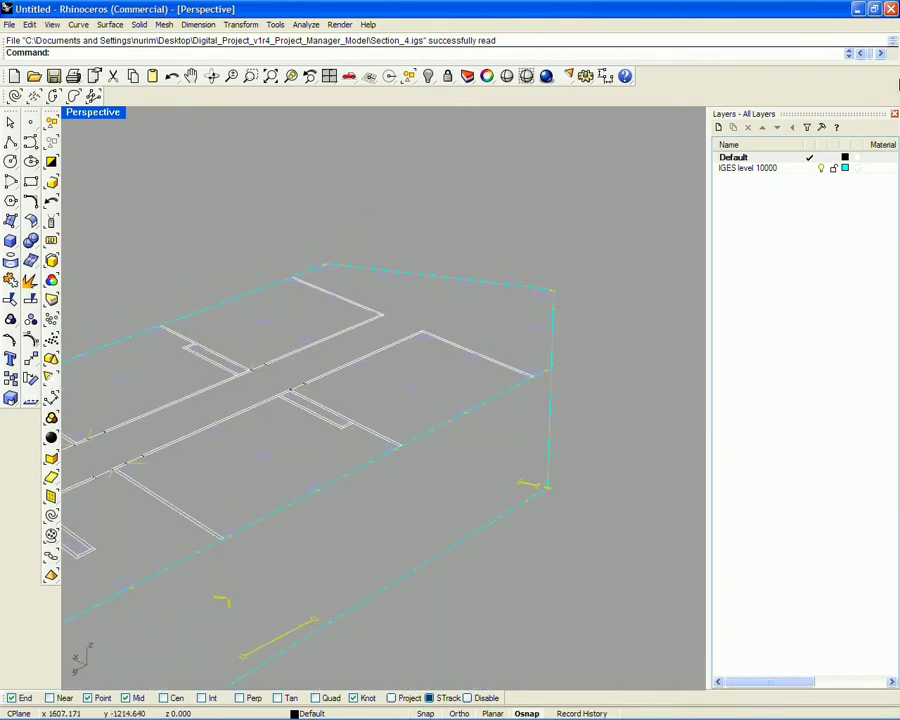
left_click(891, 12)
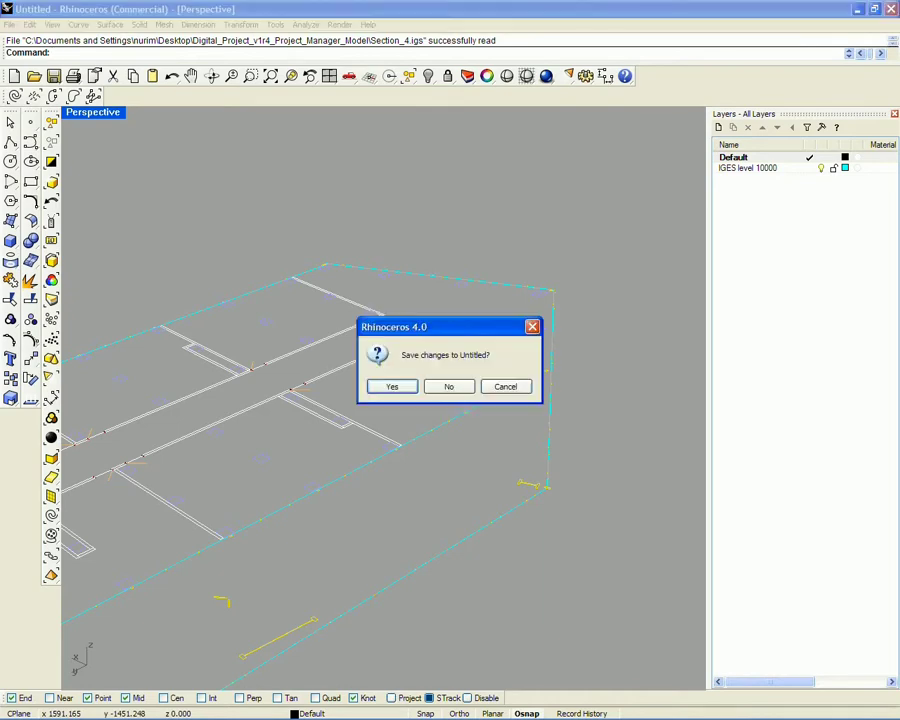
left_click(452, 388)
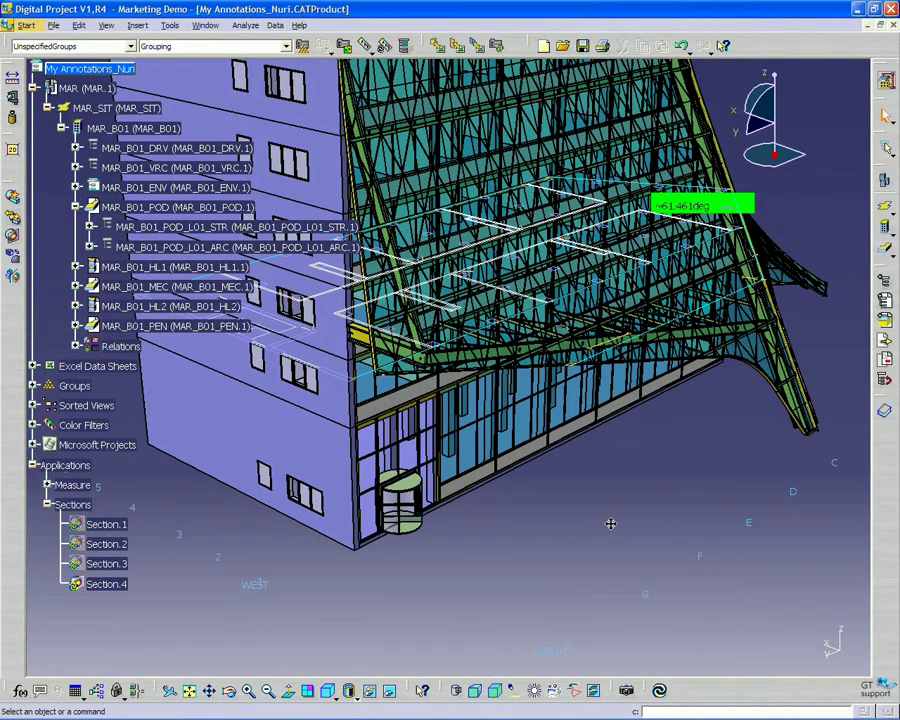
- Set the building model's display to perspective projection
middle_click_drag(611, 523, 512, 487)
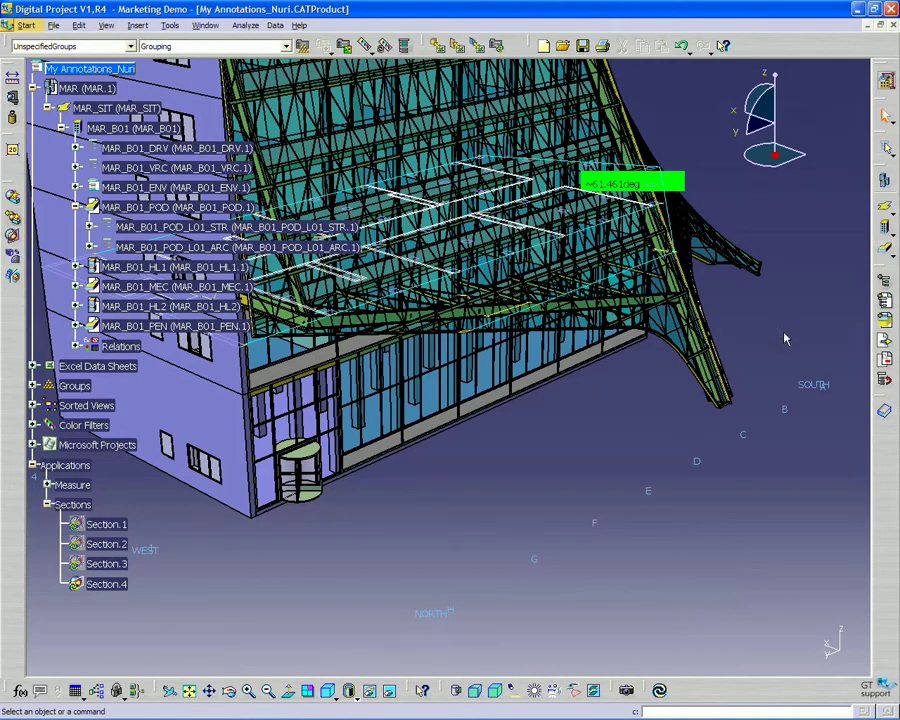
middle_click_drag(763, 331, 592, 414)
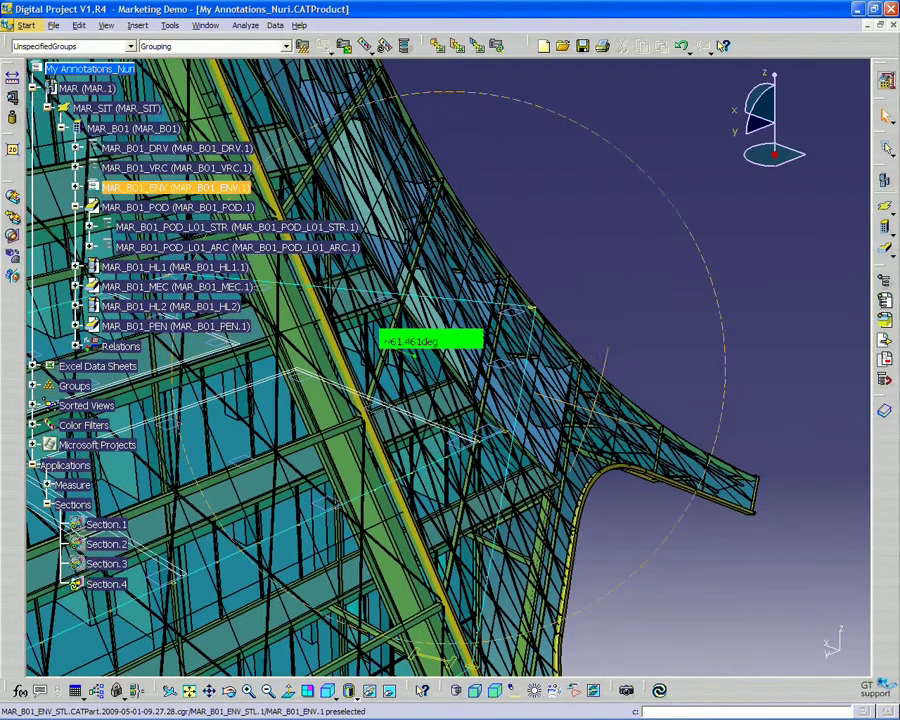
middle_click_drag(606, 352, 595, 446)
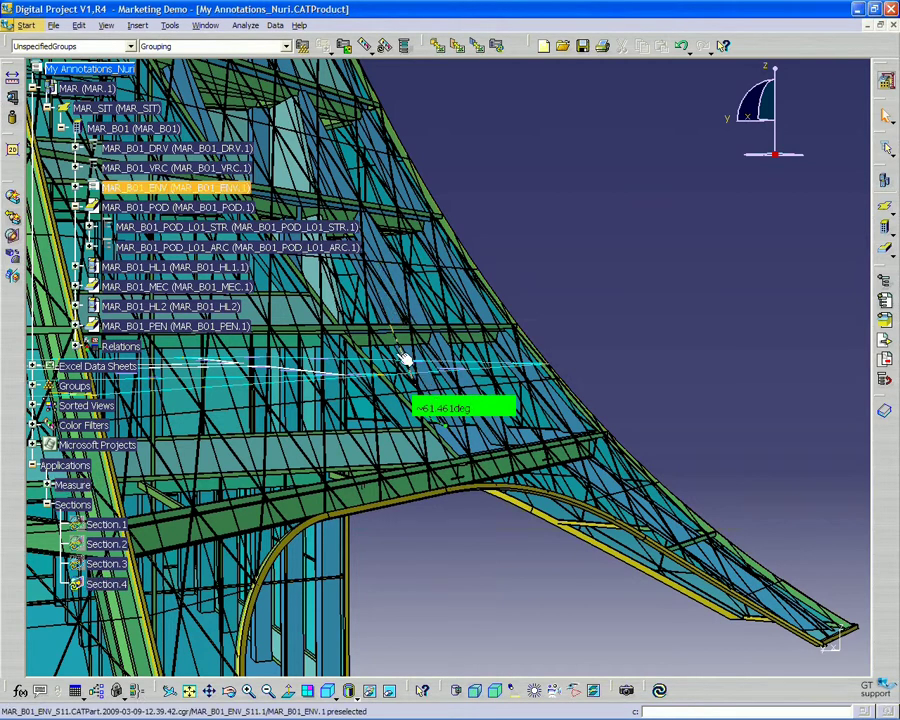
left_click(497, 694)
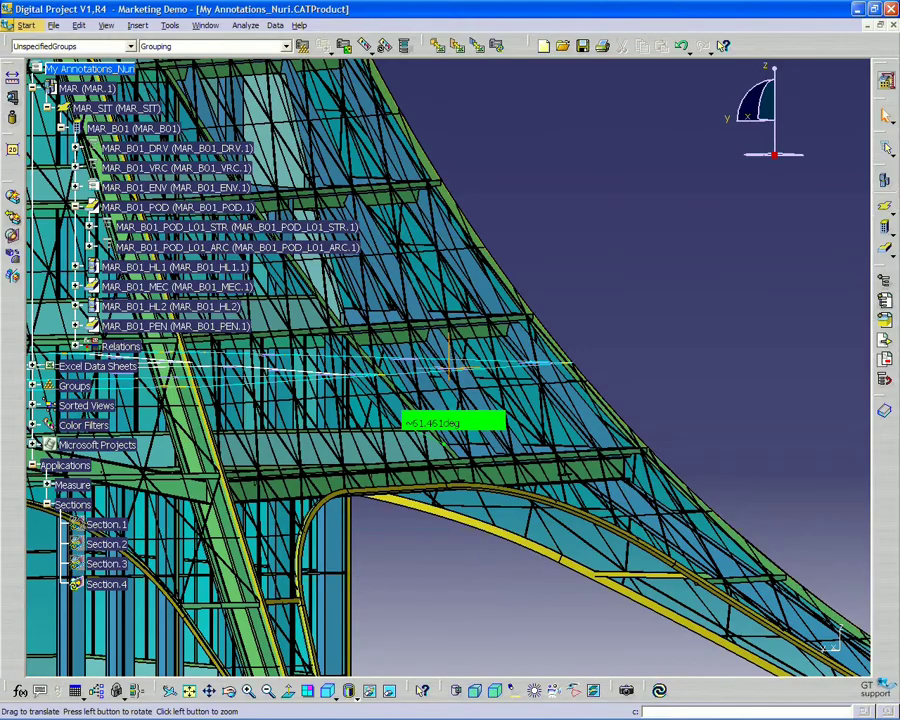
middle_click_drag(560, 610, 668, 632)
left_click(476, 693)
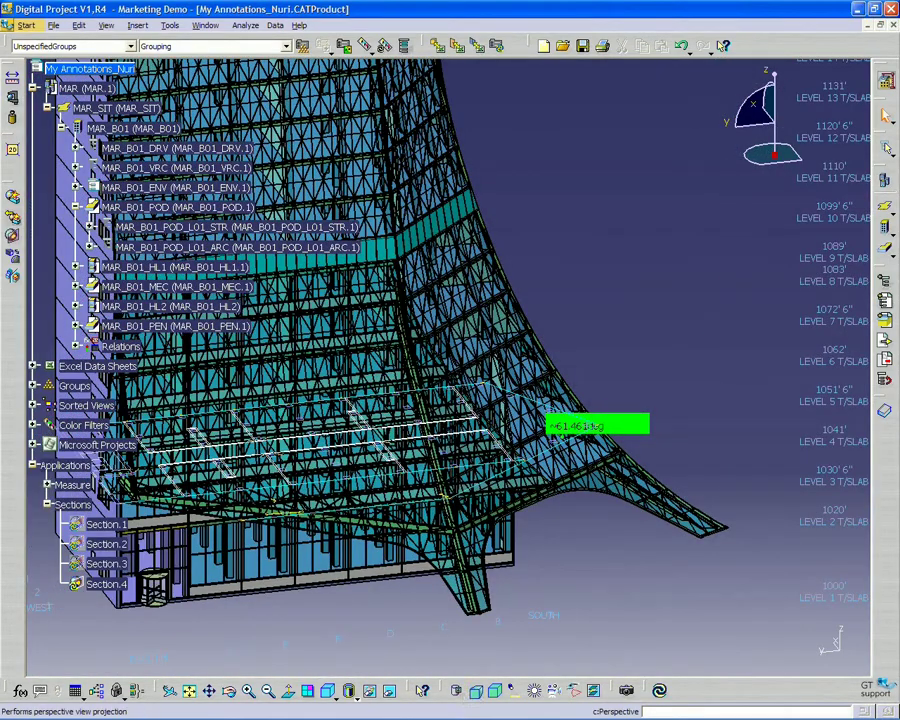
- Create an annotated view of the slanted column with the angle measurement at its base and the Section.4 outline crossing it
middle_click_drag(520, 556, 609, 341)
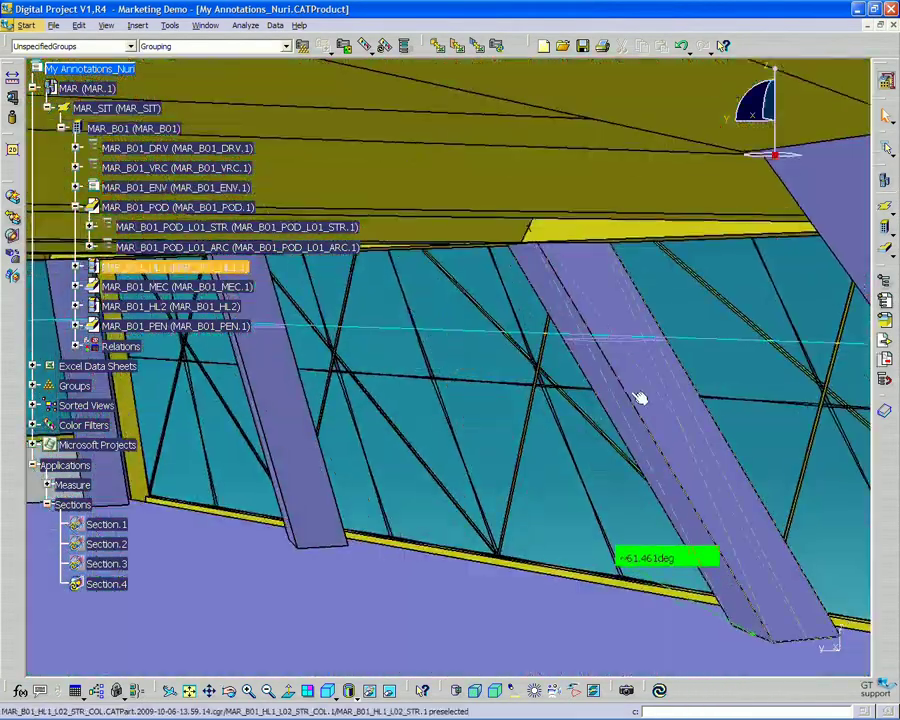
middle_click_drag(632, 402, 489, 510)
middle_click_drag(557, 417, 555, 370)
middle_click(506, 434)
middle_click_drag(506, 432, 511, 491)
middle_click_drag(448, 367, 524, 458)
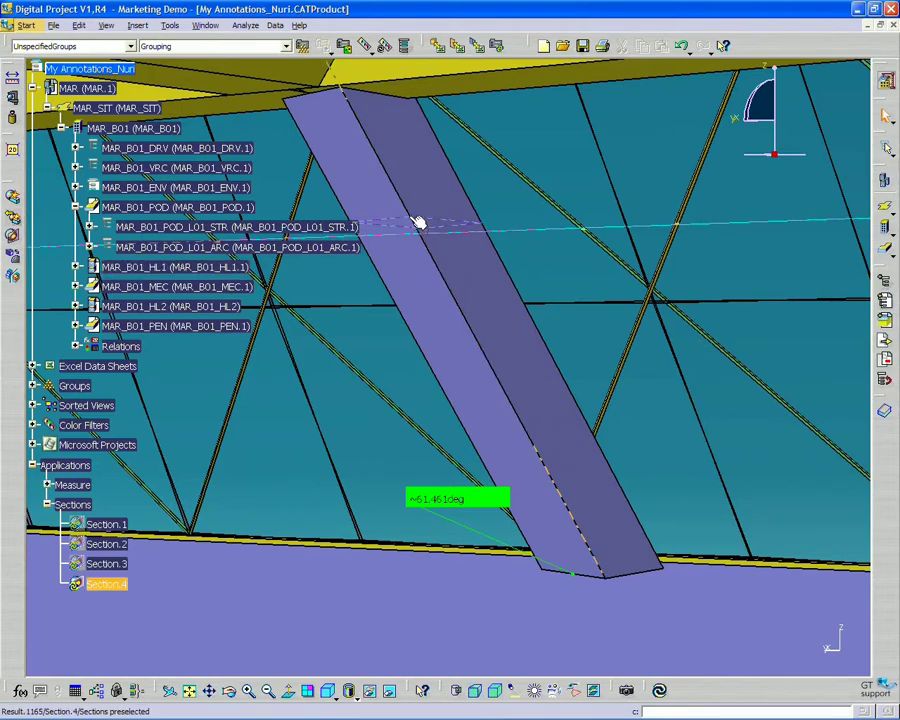
middle_click_drag(449, 521, 505, 490)
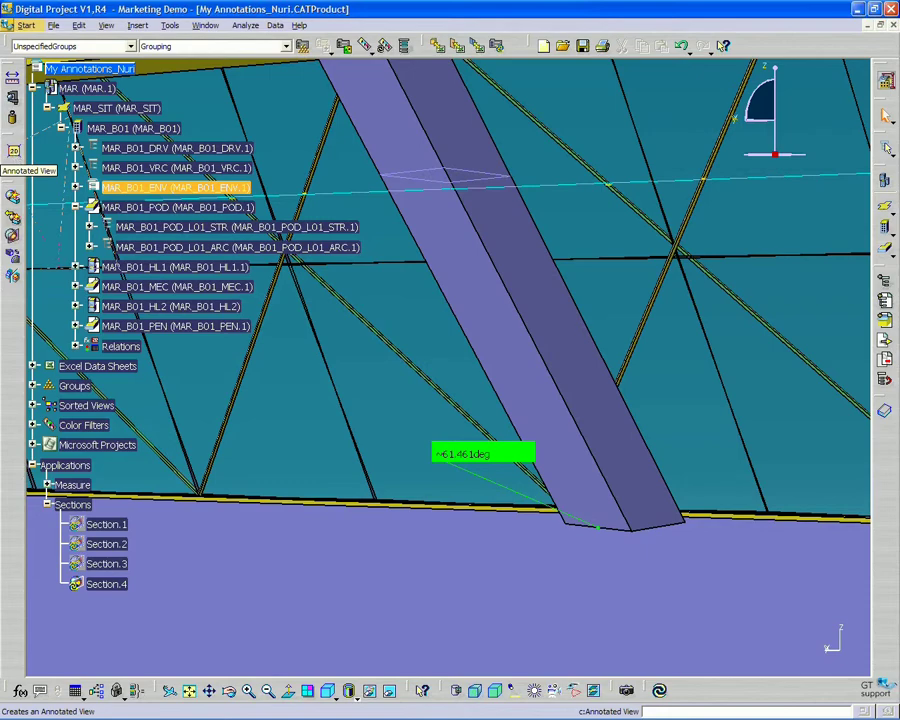
left_click(13, 150)
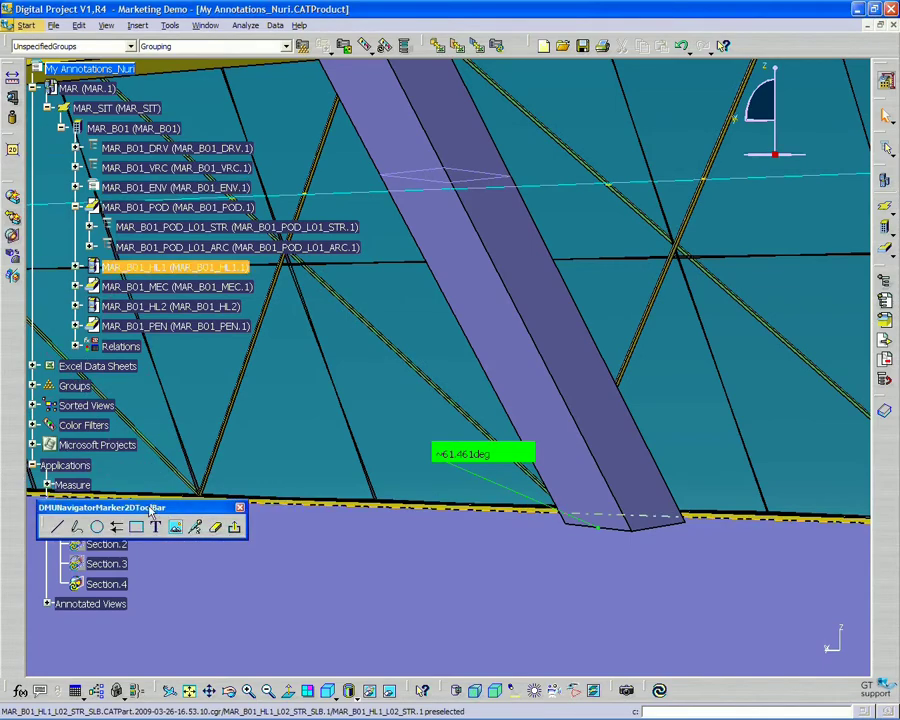
left_click_drag(148, 510, 220, 485)
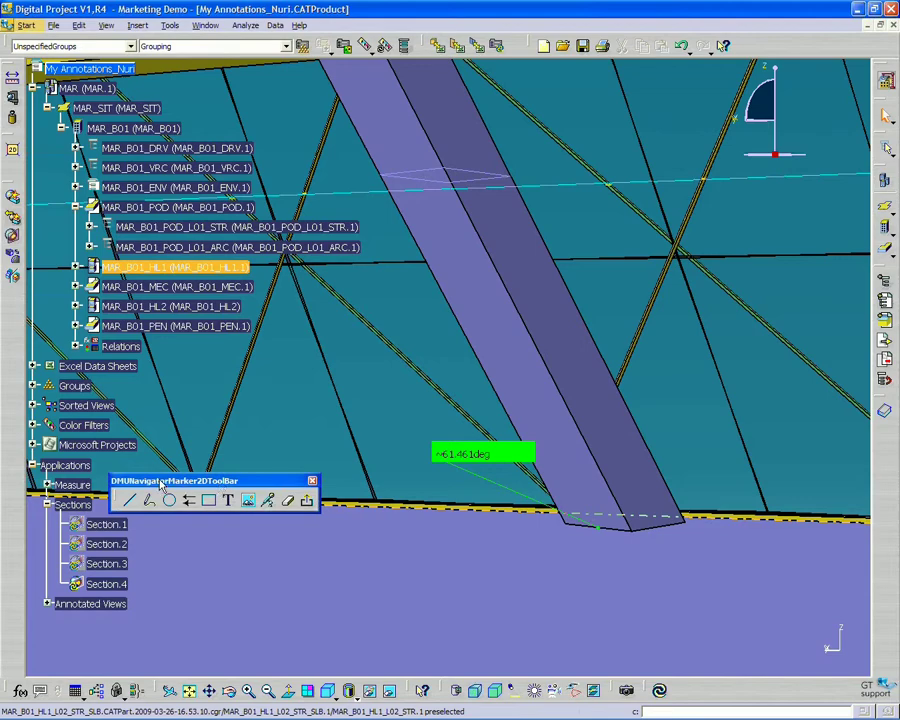
mouse_move(158, 481)
left_mouse_down()
mouse_move(172, 460)
mouse_move(176, 476)
left_mouse_up()
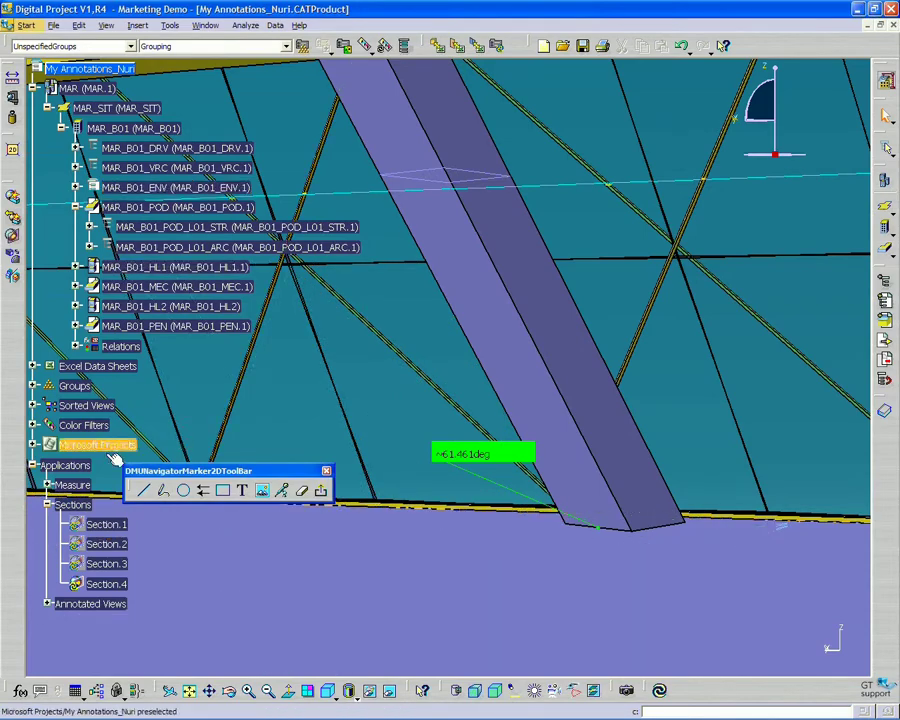
- Draw a near-vertical line marker from the section outline on the slanted column down past the floor slab's edge
left_click(146, 492)
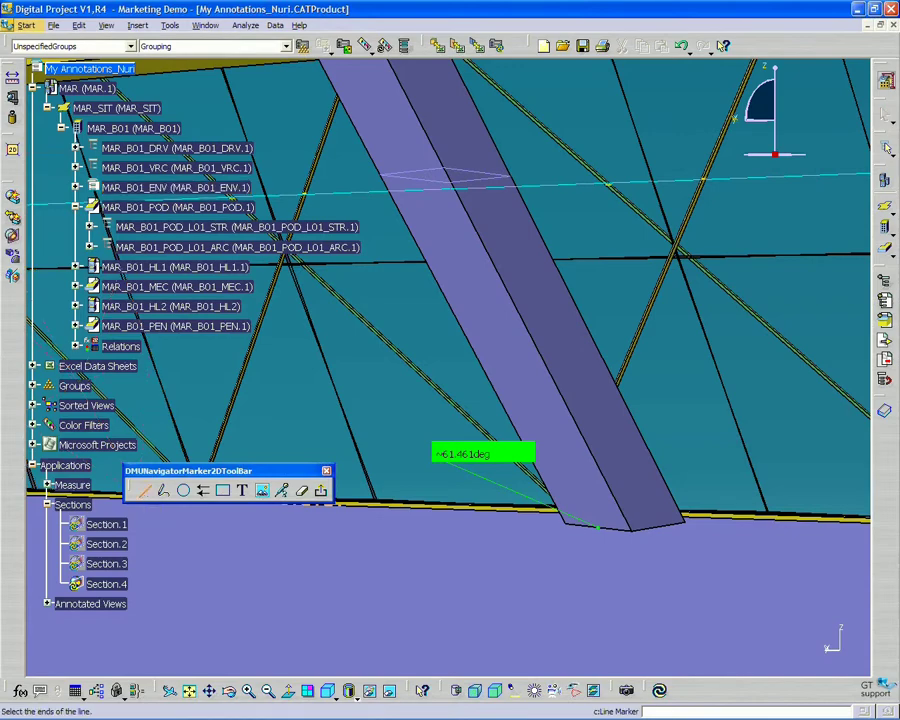
left_click(446, 174)
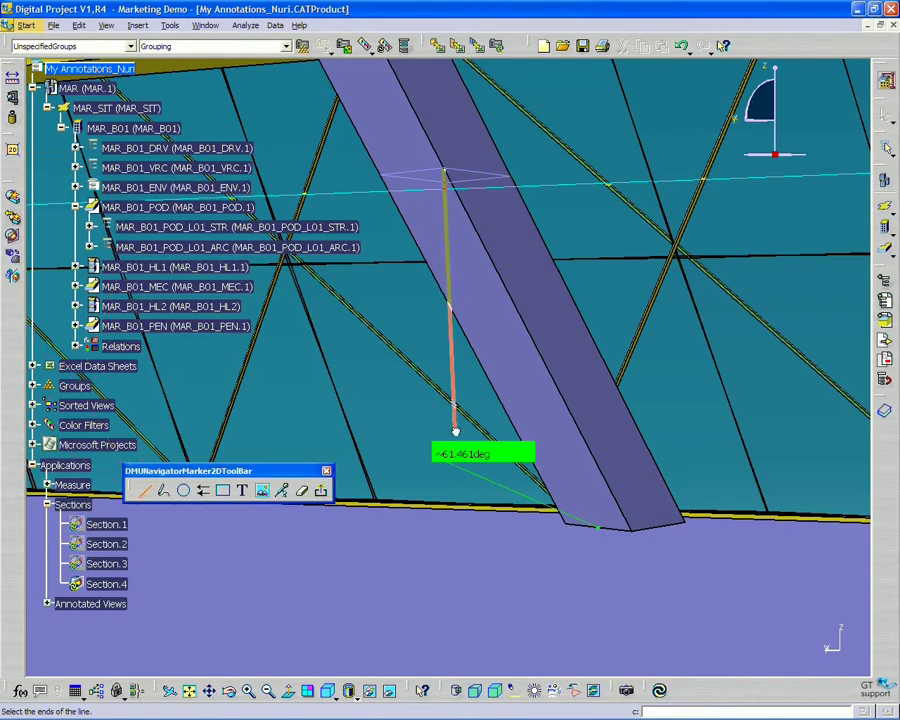
left_click(453, 622)
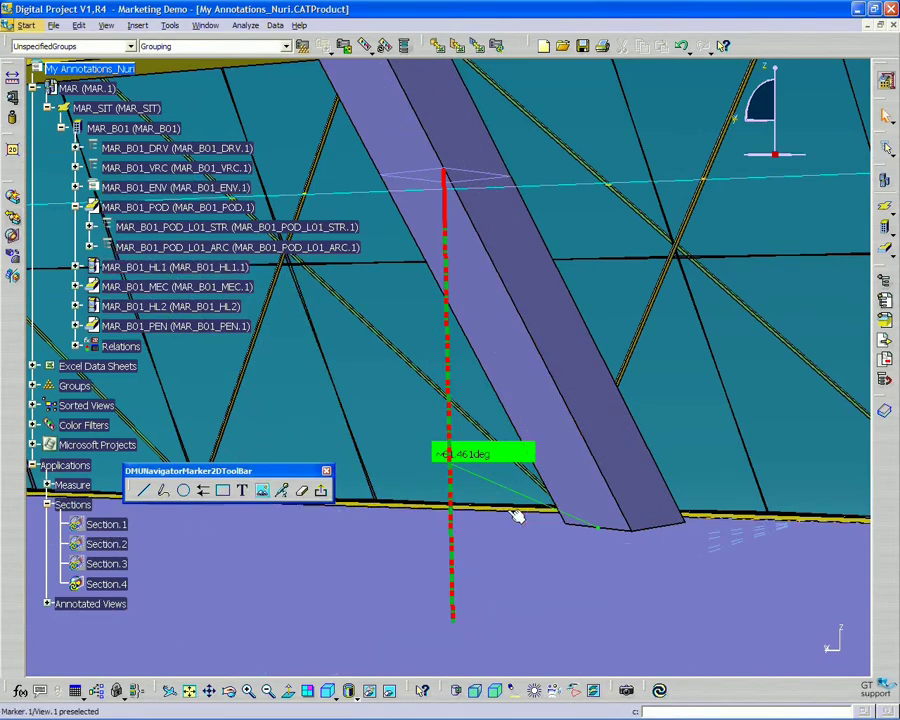
- Orbit away from the annotated viewpoint and recall View.1 from the Annotated Views to restore it with its marker
middle_click_drag(527, 529, 483, 450)
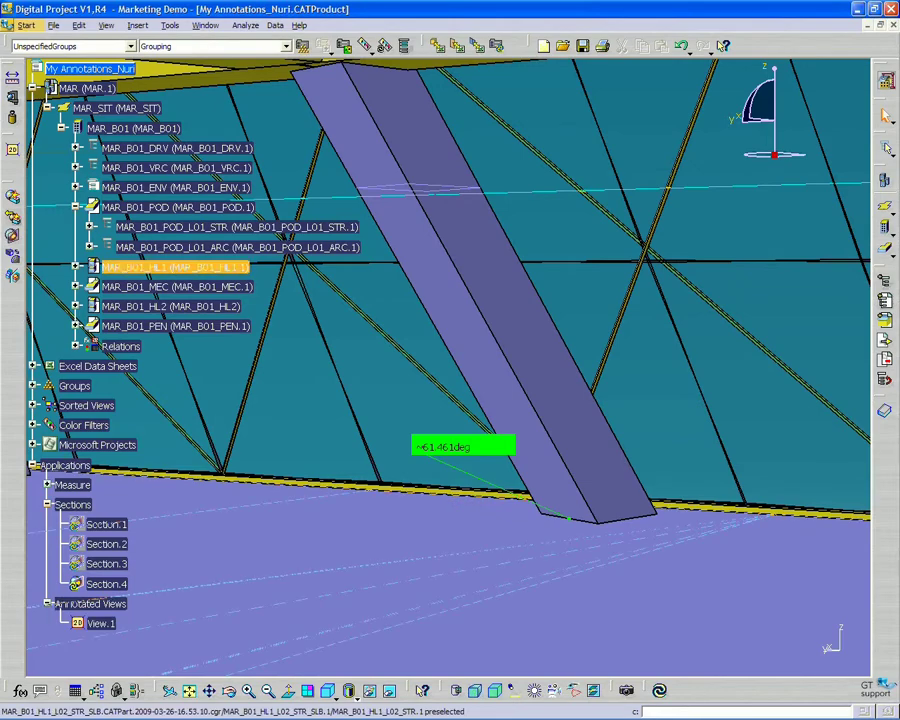
left_click(104, 623)
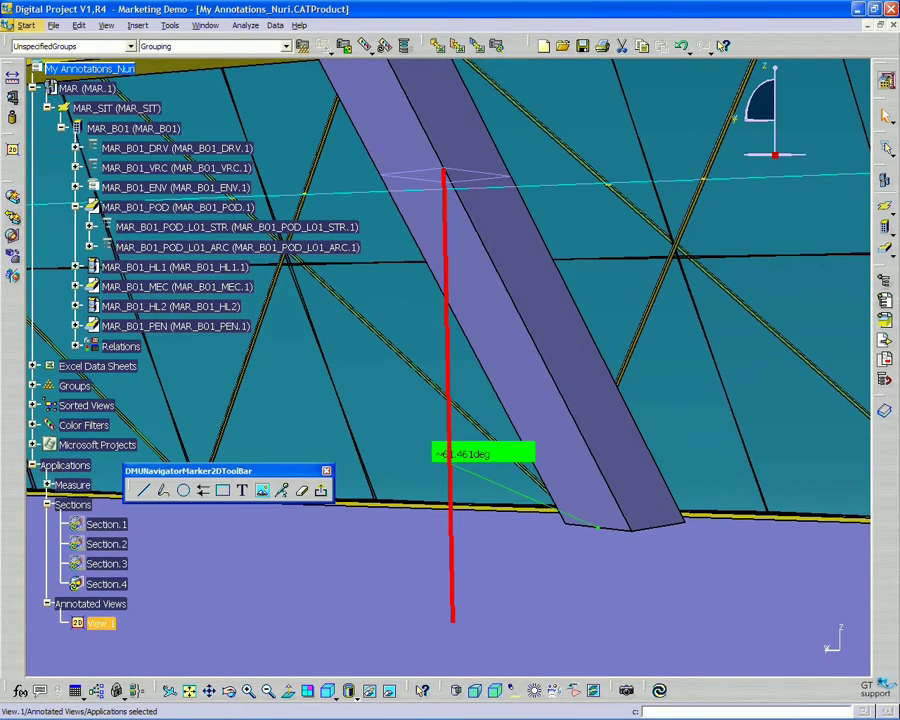
left_click(88, 605)
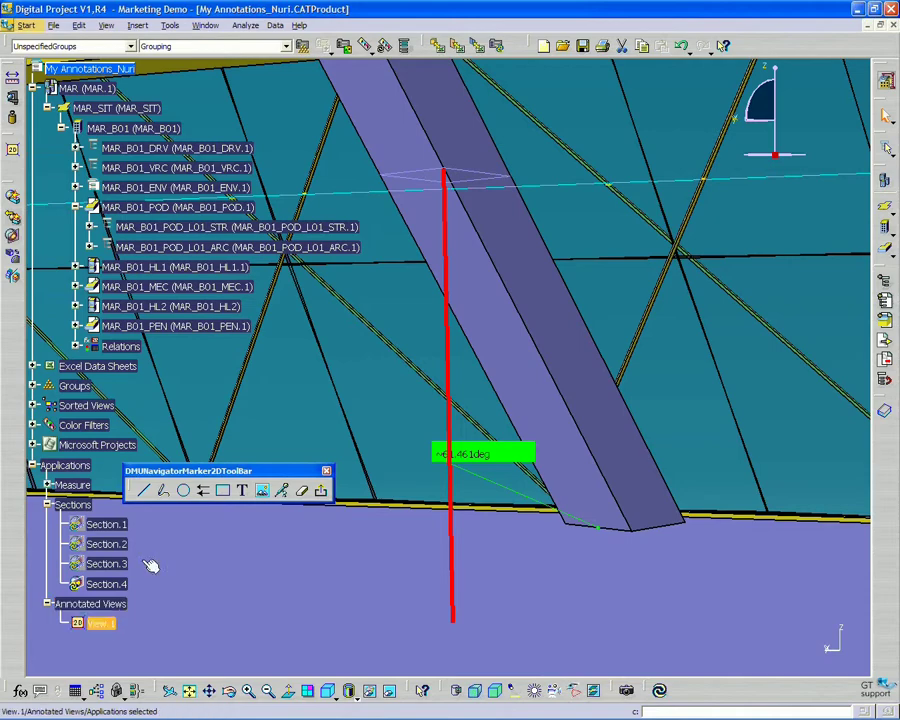
- Draw a freehand loop marker around the lower part of the slanted column in View.1
left_click(451, 195)
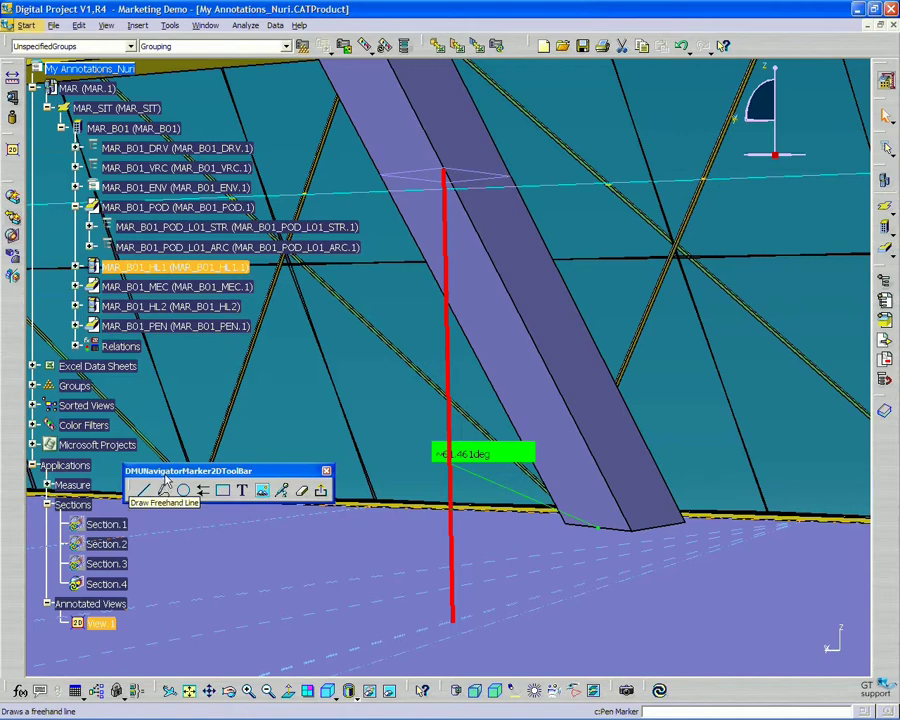
left_click_drag(165, 476, 181, 453)
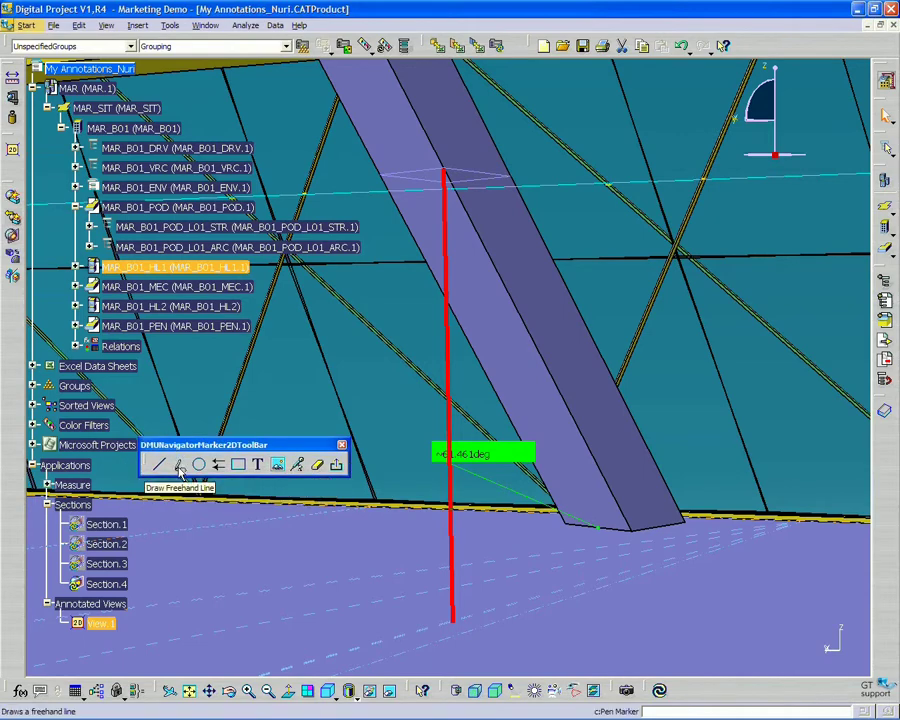
left_click(180, 470)
mouse_move(528, 394)
left_mouse_down()
mouse_move(688, 430)
mouse_move(518, 358)
left_mouse_up()
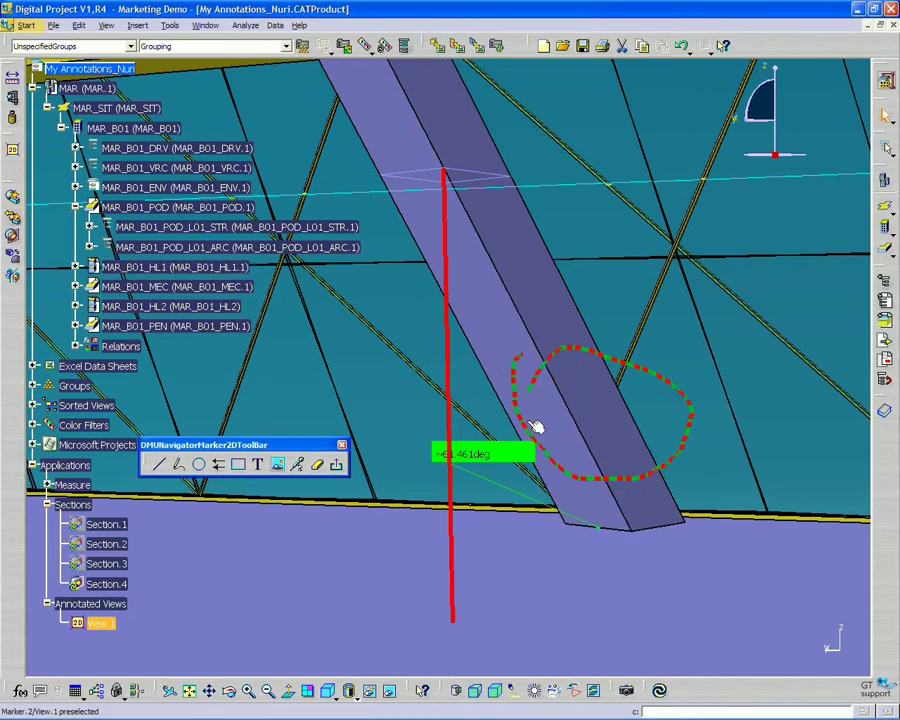